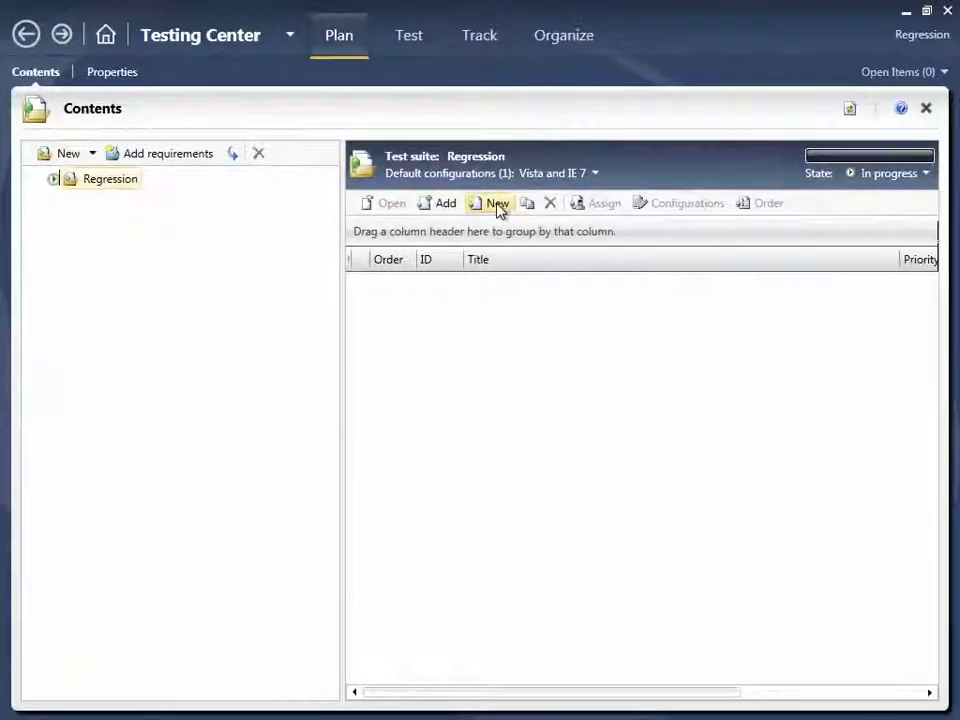
# Step: Add test case 'BINGTEST01 - Validate the number of returned search results' with Axe Id BINGTEST01 and save it
pyautogui.click(498, 205)
pyautogui.write('BINGTEST01 -')
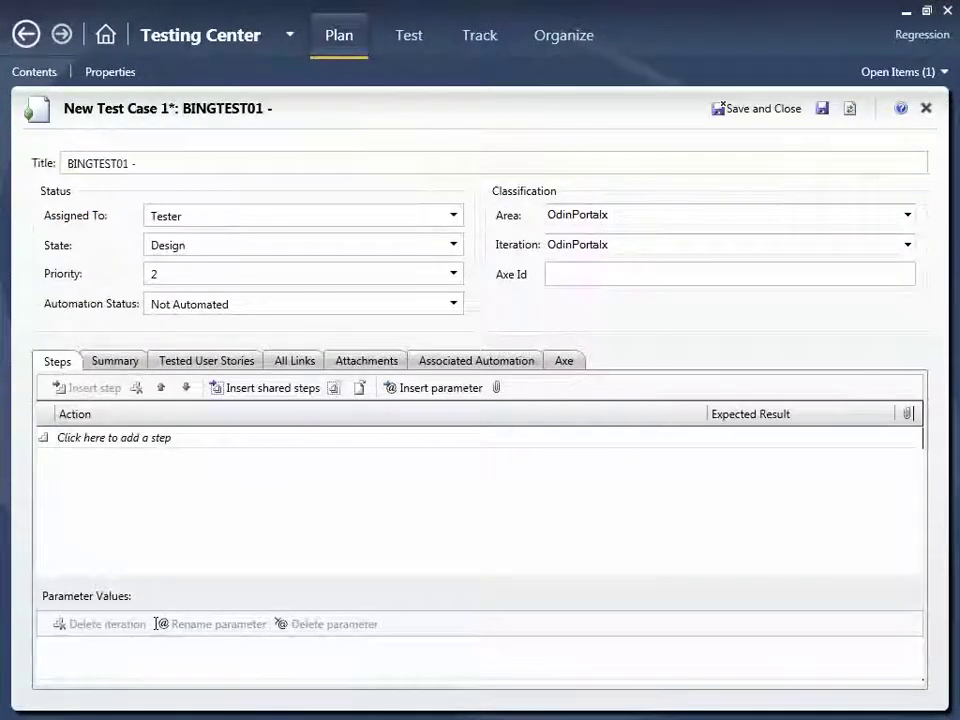
pyautogui.write(' Validate the ')
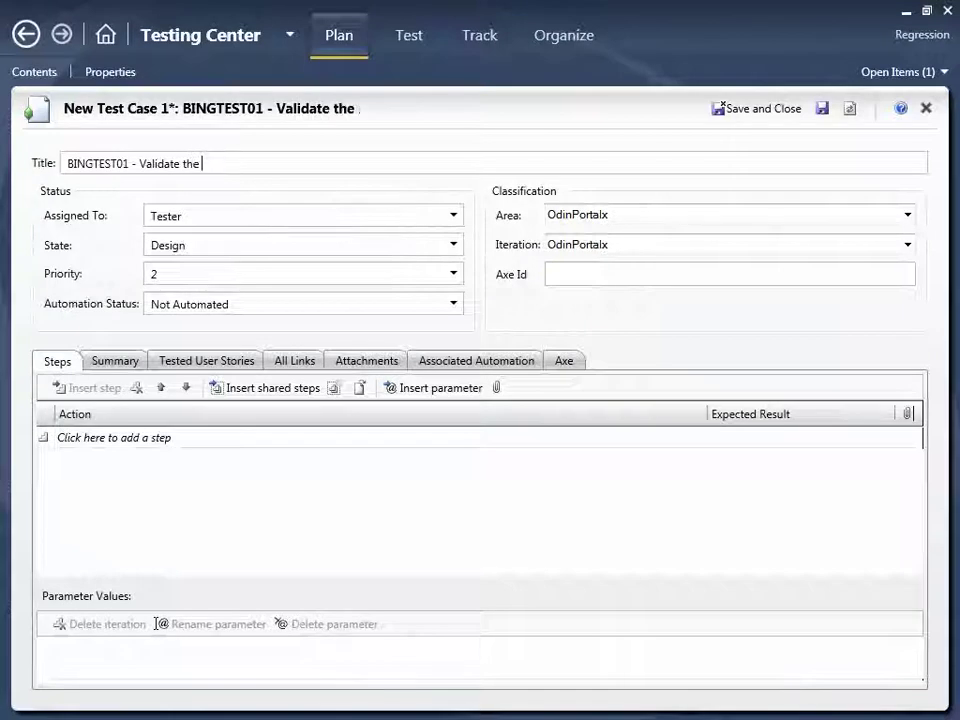
pyautogui.write('number of')
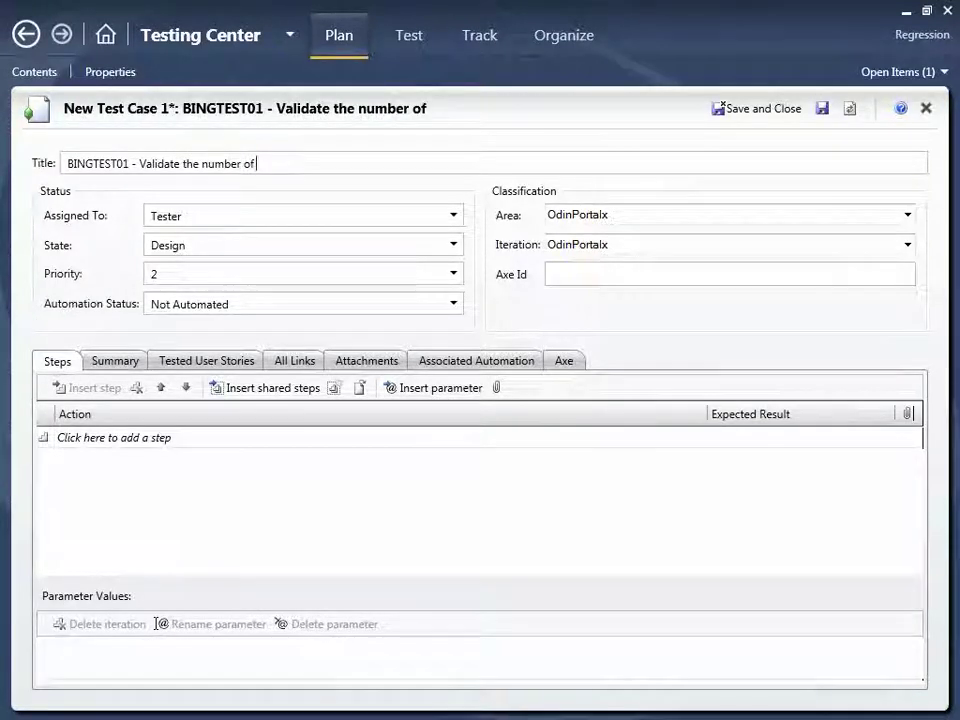
pyautogui.write(' returned se')
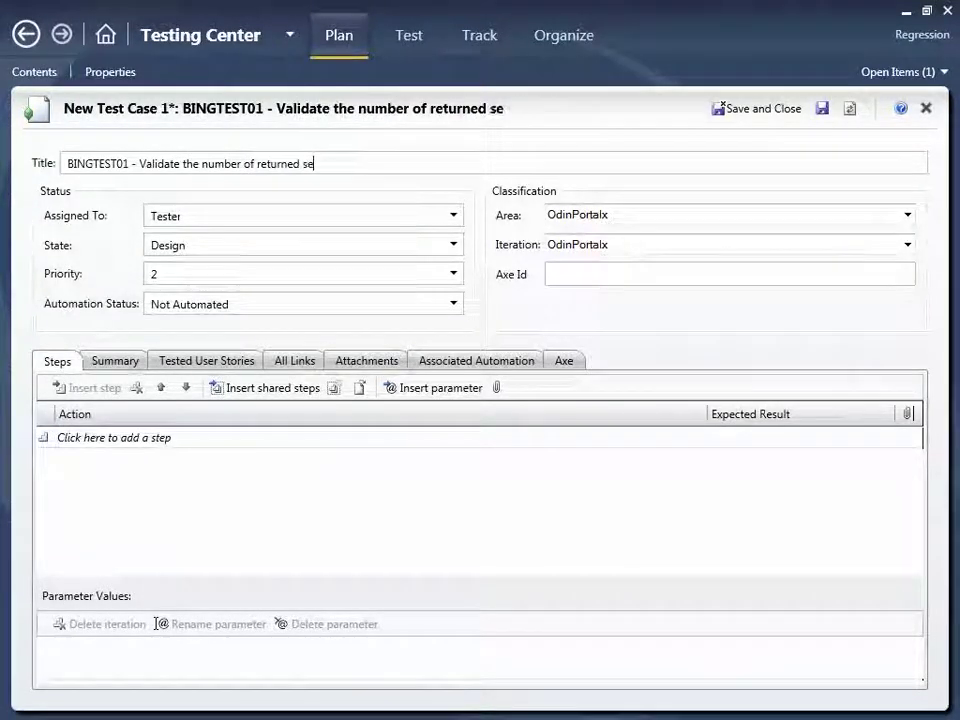
pyautogui.write('arch result')
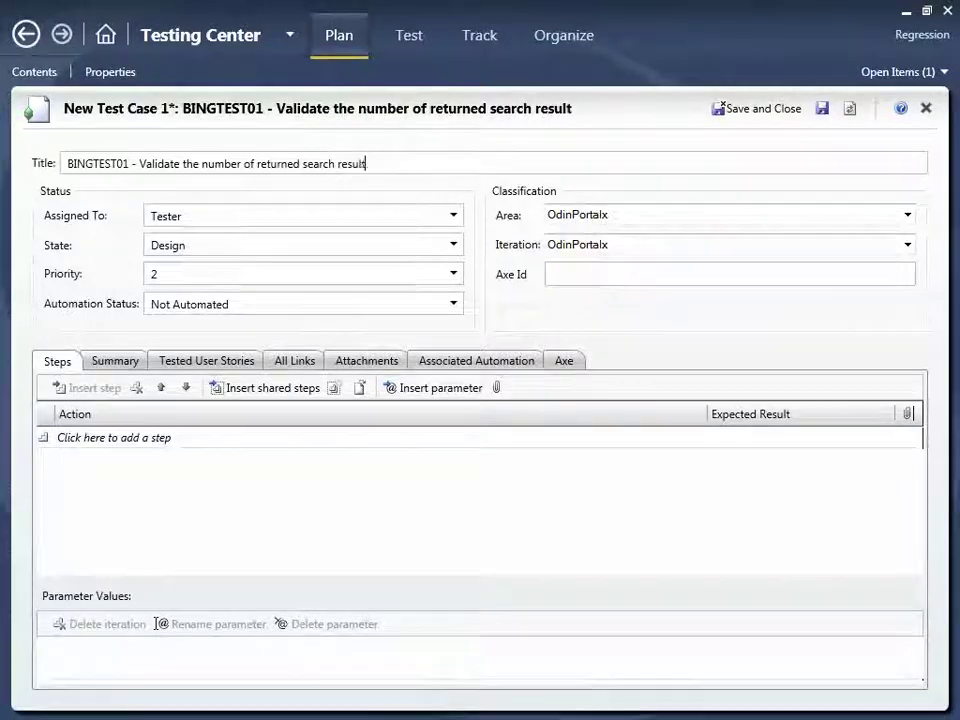
pyautogui.write('BINGTES')
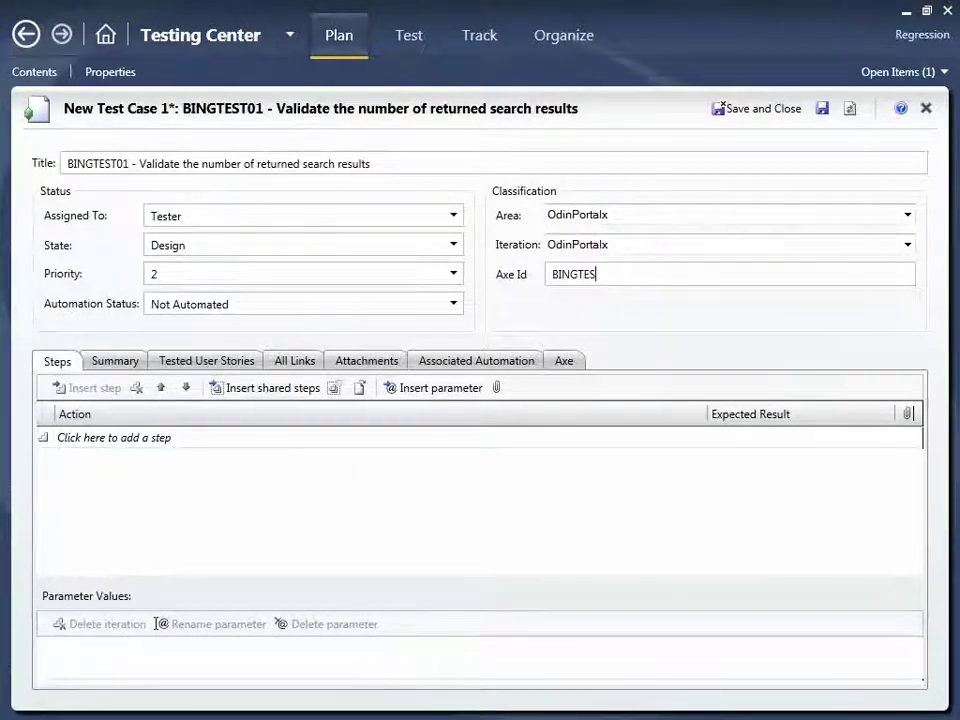
pyautogui.write('T01')
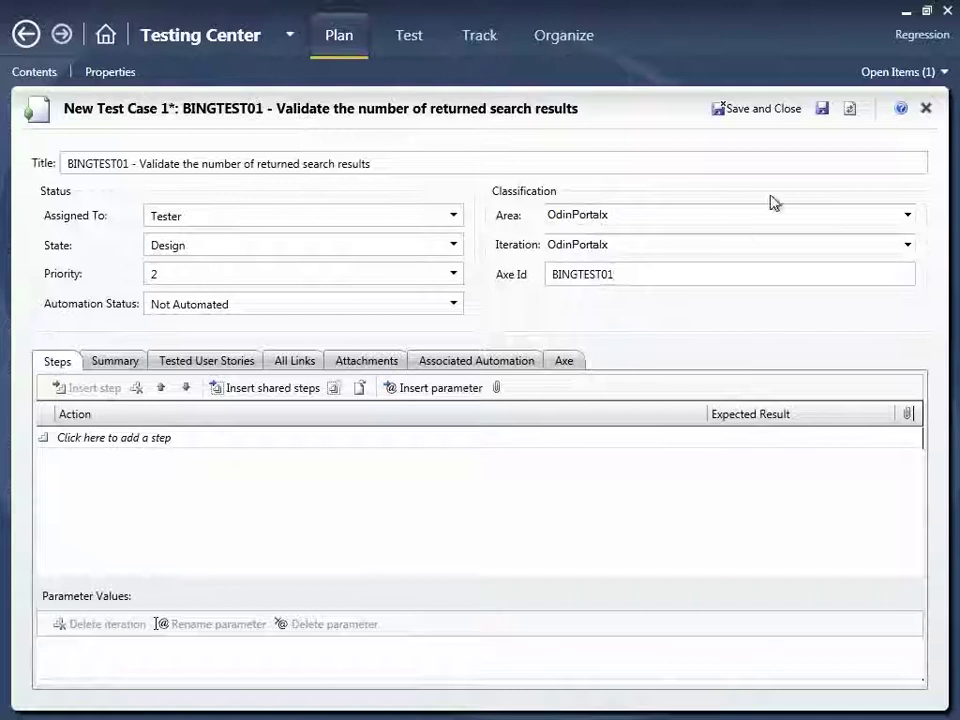
pyautogui.click(768, 110)
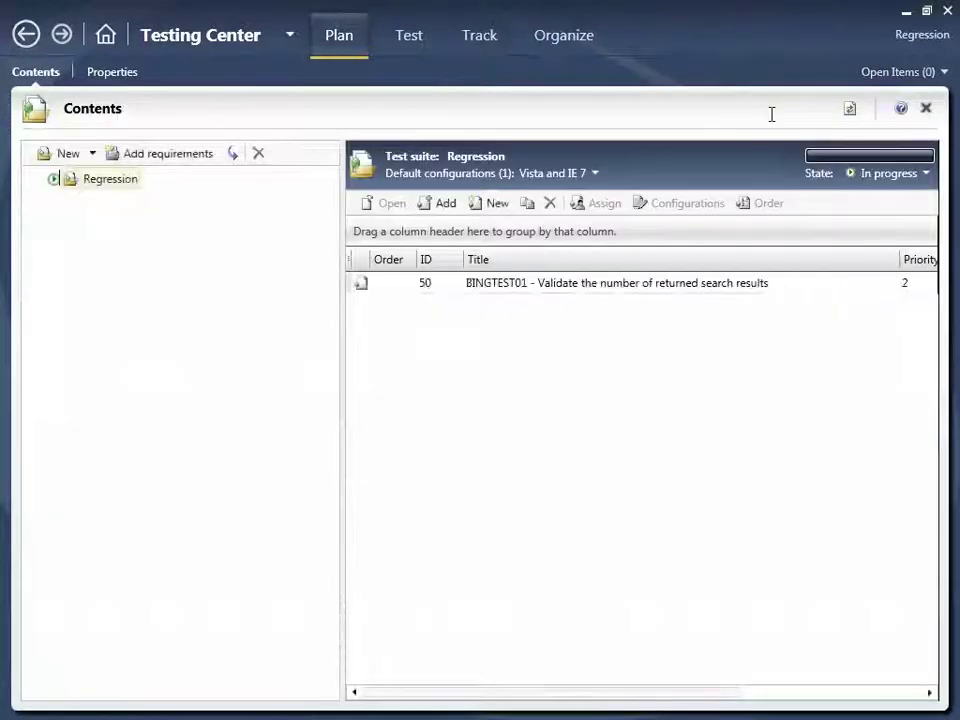
# Step: Generate Home and Results sheets from the Bing object map using Design Subtest
pyautogui.hotkey('alt', 'Tab')
pyautogui.hotkey('alt', 'Tab')
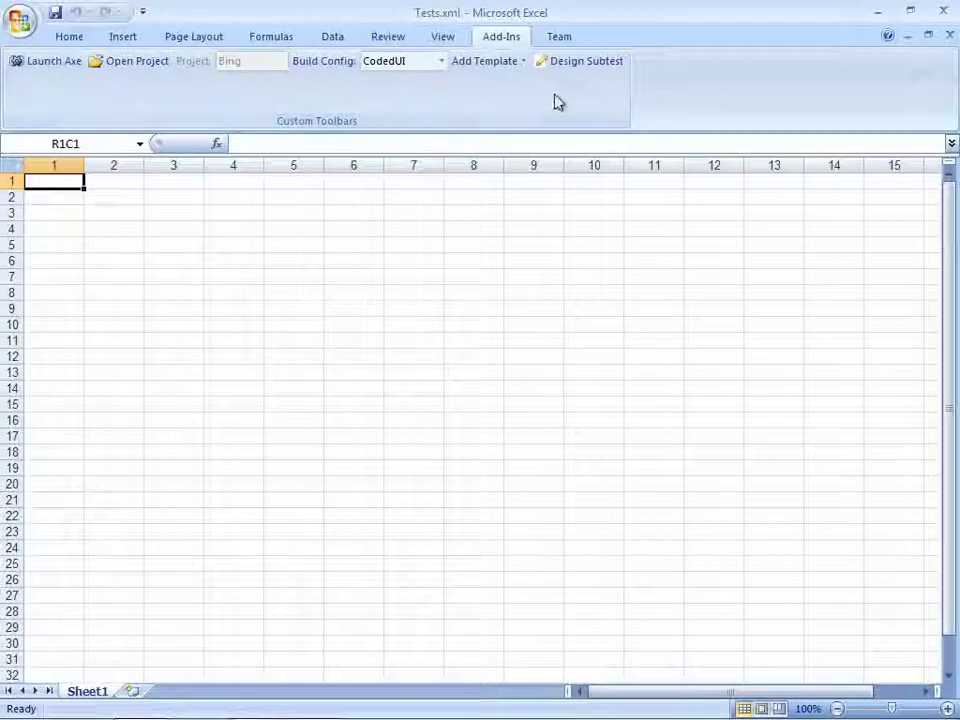
pyautogui.click(572, 63)
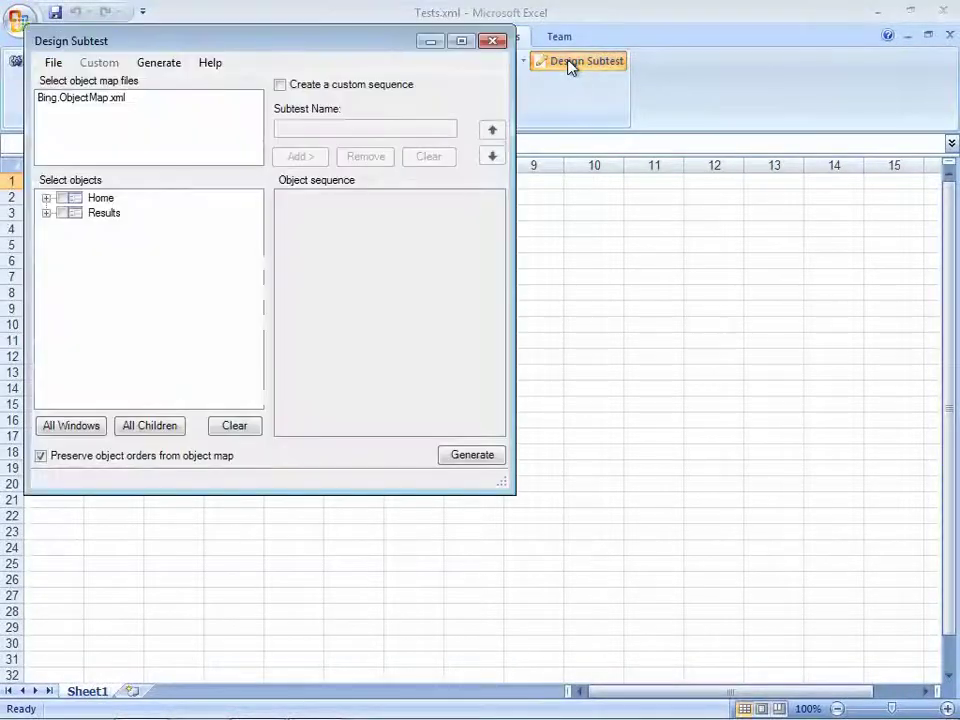
pyautogui.click(74, 199)
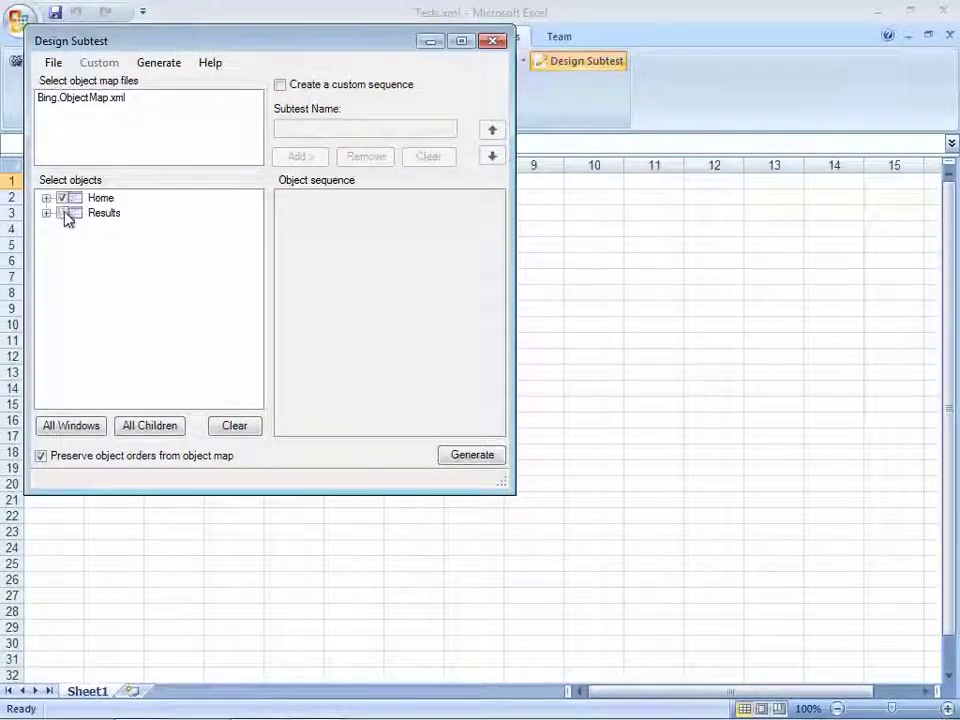
pyautogui.click(70, 214)
pyautogui.click(455, 458)
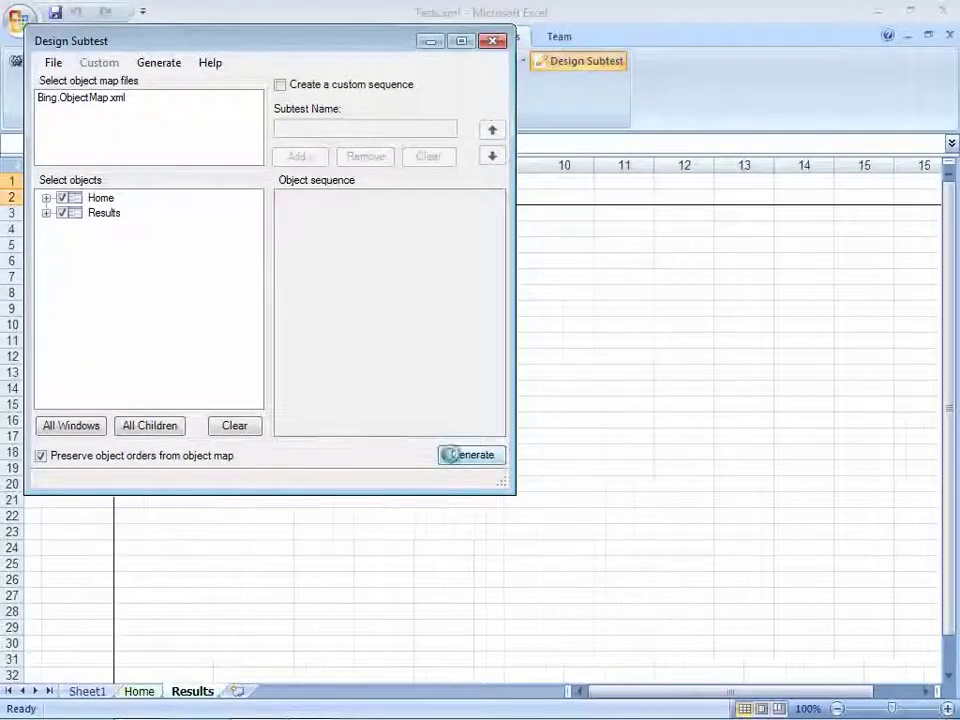
pyautogui.click(493, 40)
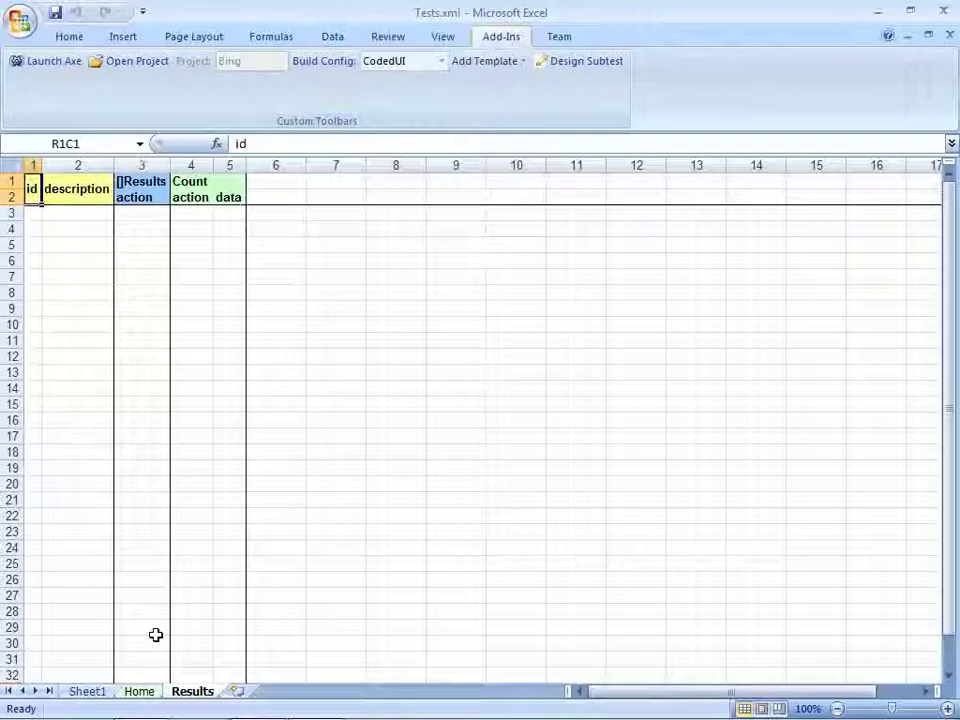
# Step: Delete Sheet1, then on Home enter id enterCodedUI with description 'Enter search term coded'
pyautogui.rightClick(103, 691)
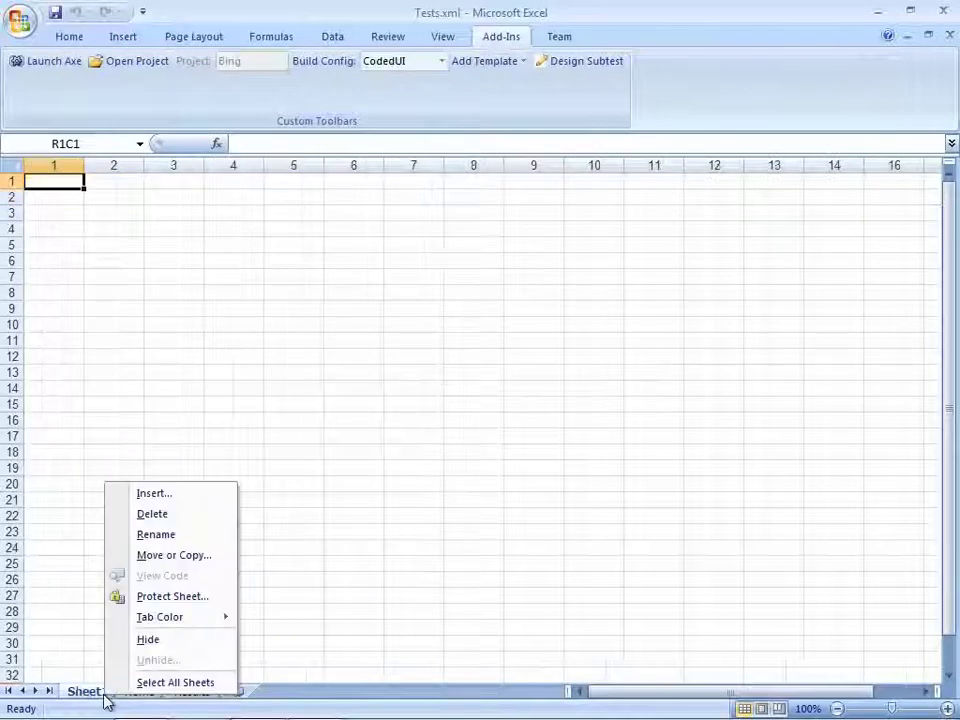
pyautogui.click(186, 515)
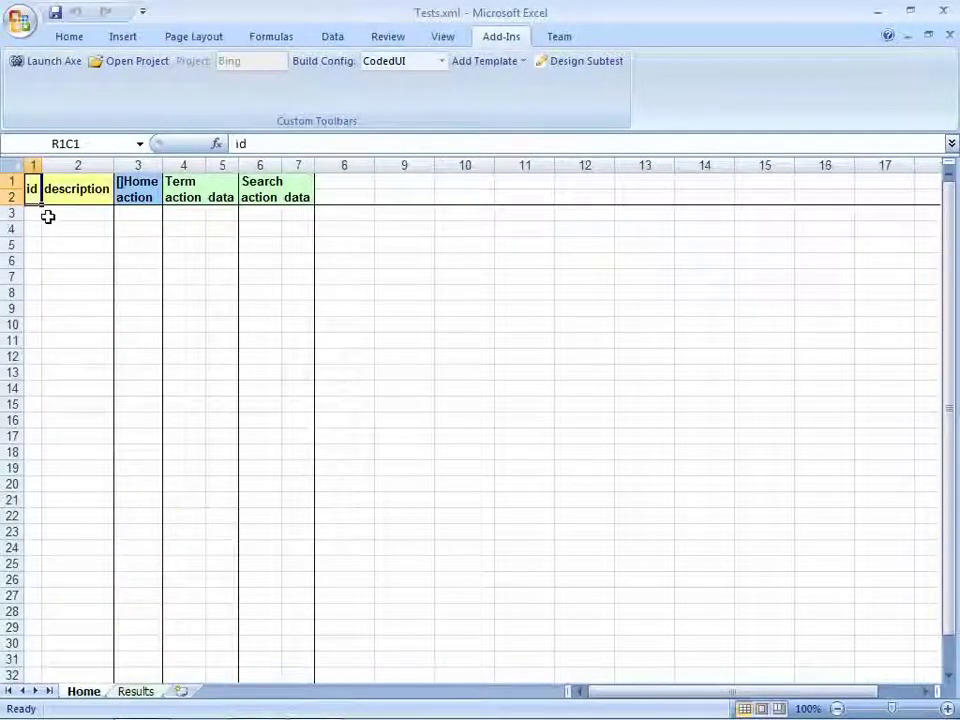
pyautogui.click(32, 213)
pyautogui.write('ent')
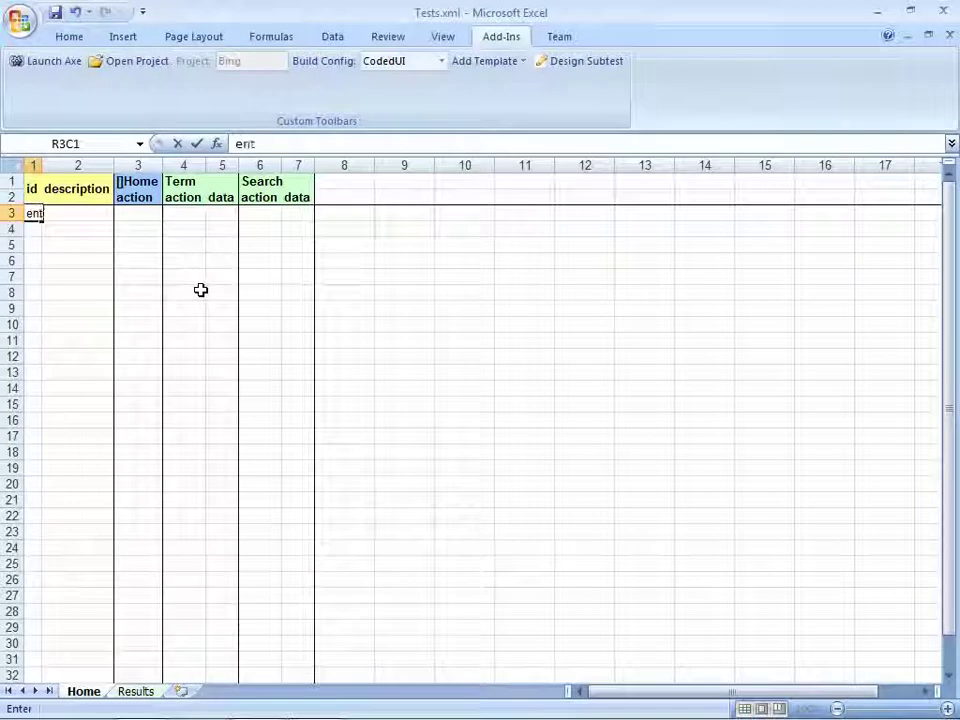
pyautogui.write('erCodedUI')
pyautogui.press('Tab')
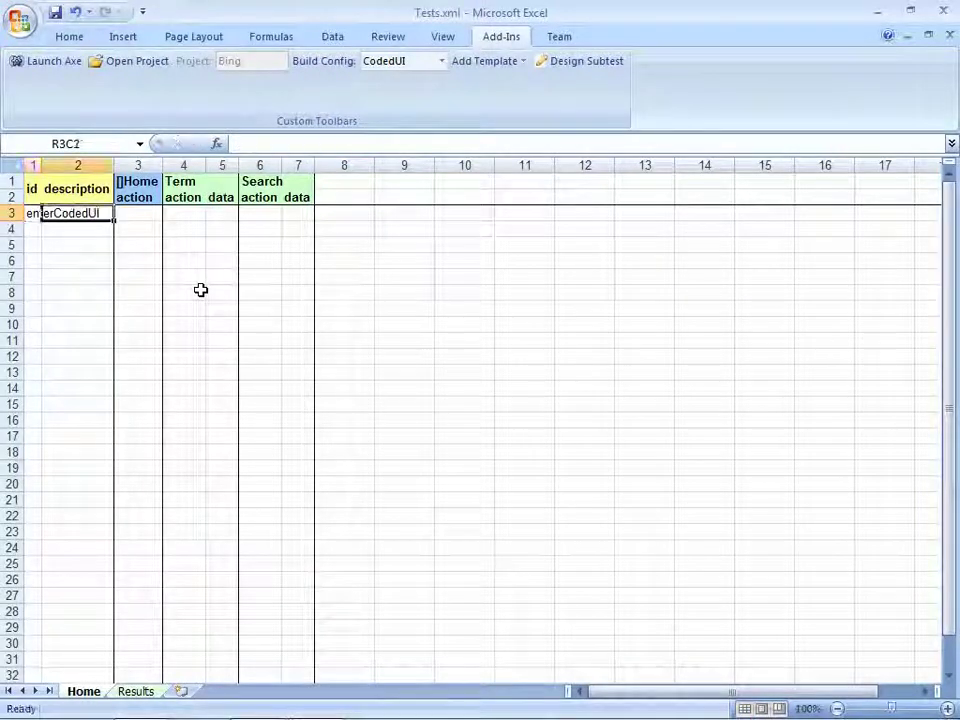
pyautogui.write('Enter s')
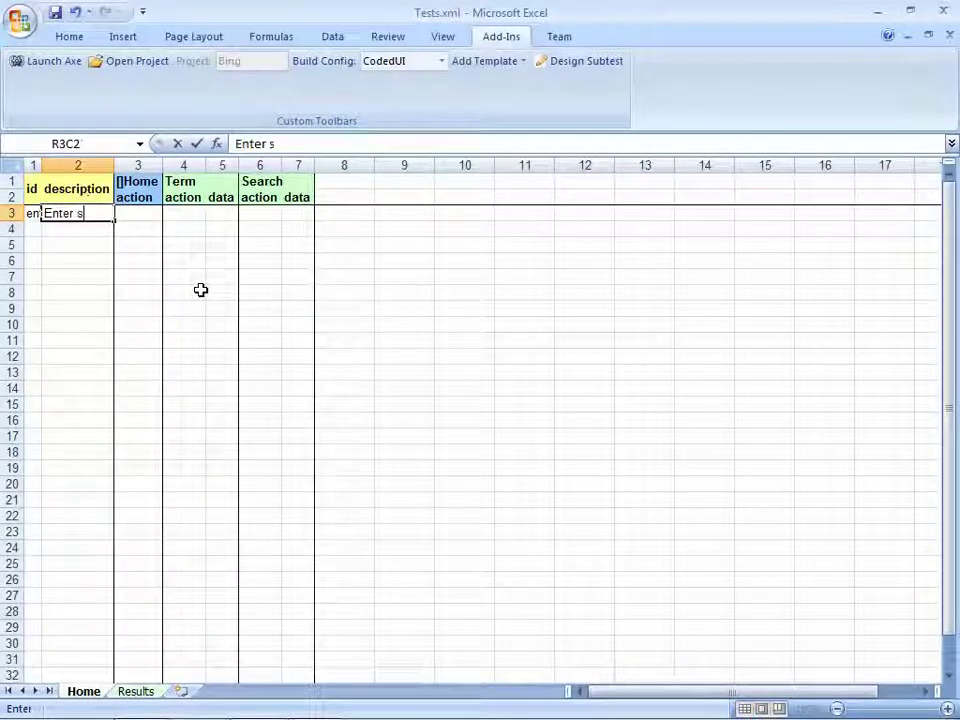
pyautogui.write('earch ter')
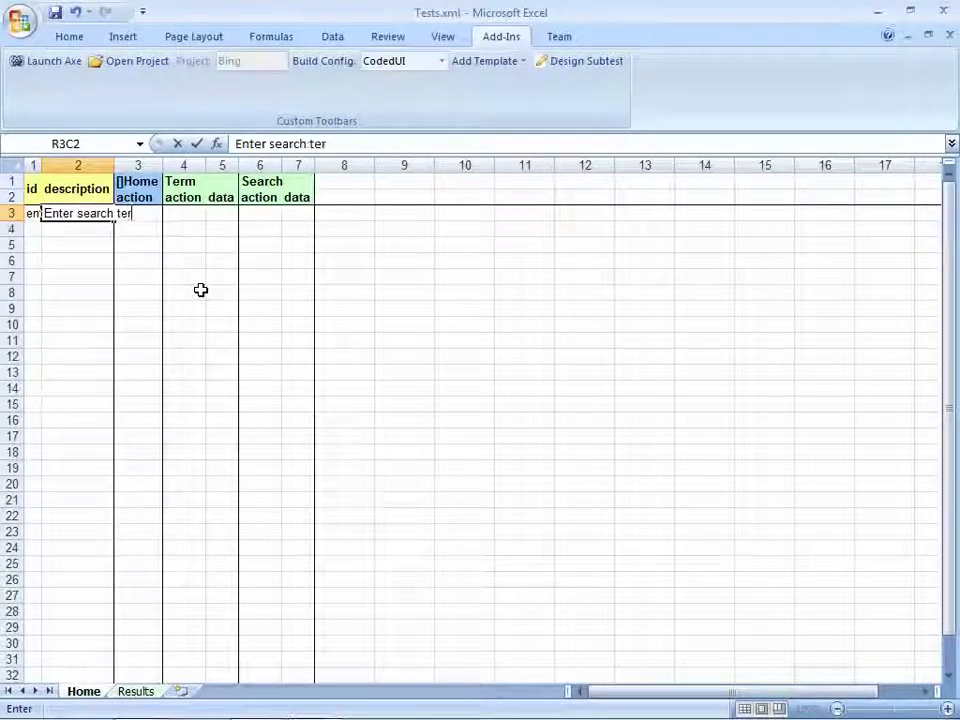
pyautogui.write('m coded UI')
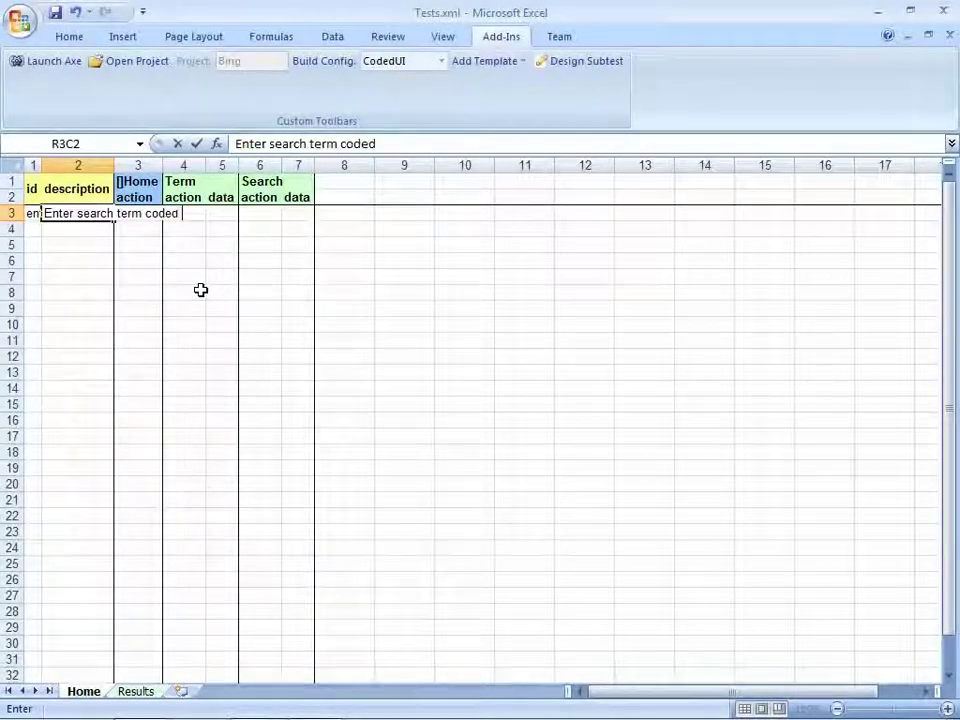
pyautogui.click(34, 163)
pyautogui.doubleClick(175, 164)
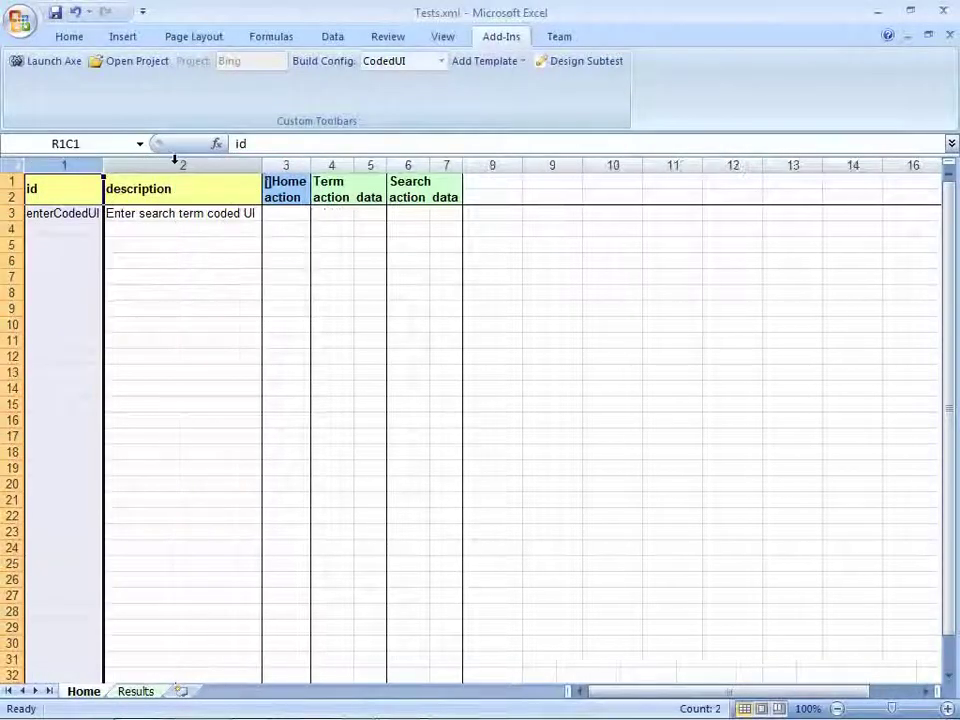
# Step: Fill row 3's actions with set, set, data 'Coded UI Tests', and Search set
pyautogui.click(289, 216)
pyautogui.write('set')
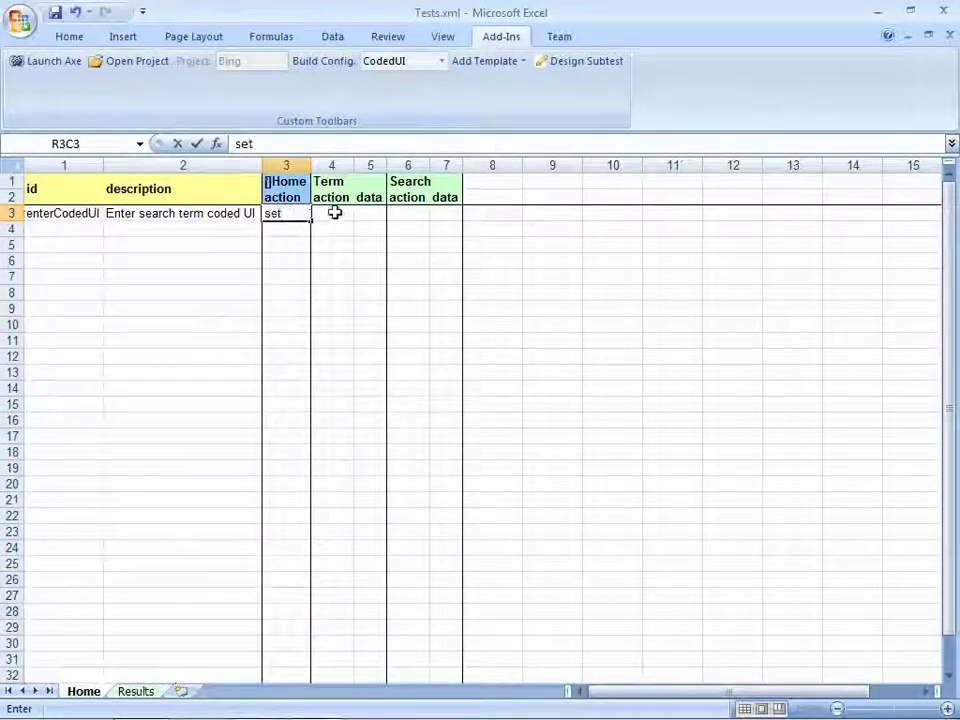
pyautogui.click(334, 213)
pyautogui.write('set')
pyautogui.click(374, 212)
pyautogui.write('C')
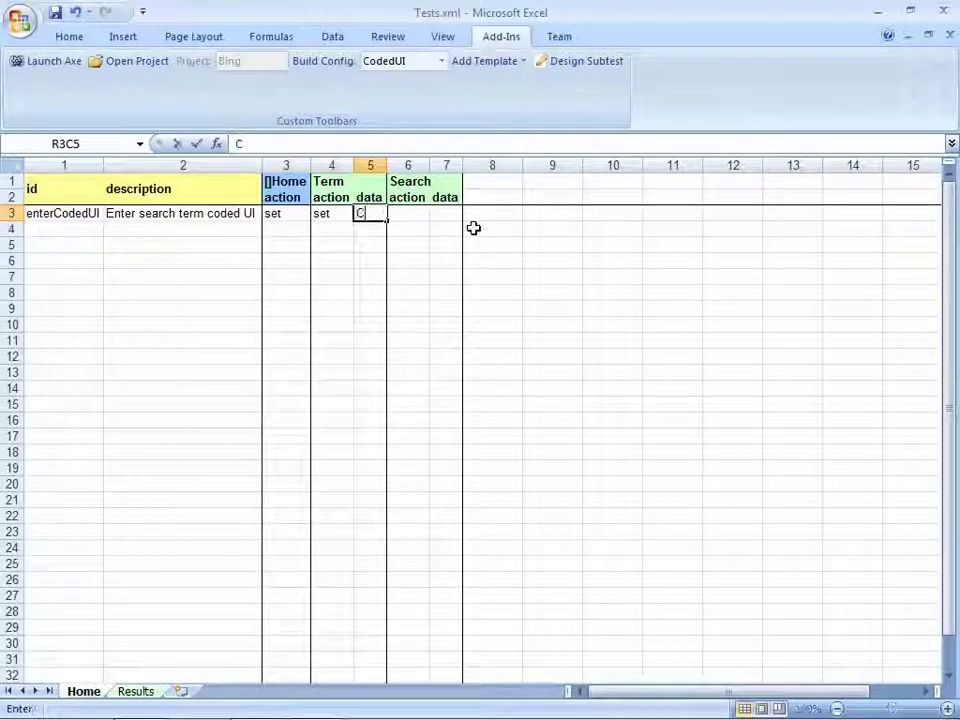
pyautogui.write('oded UI Test')
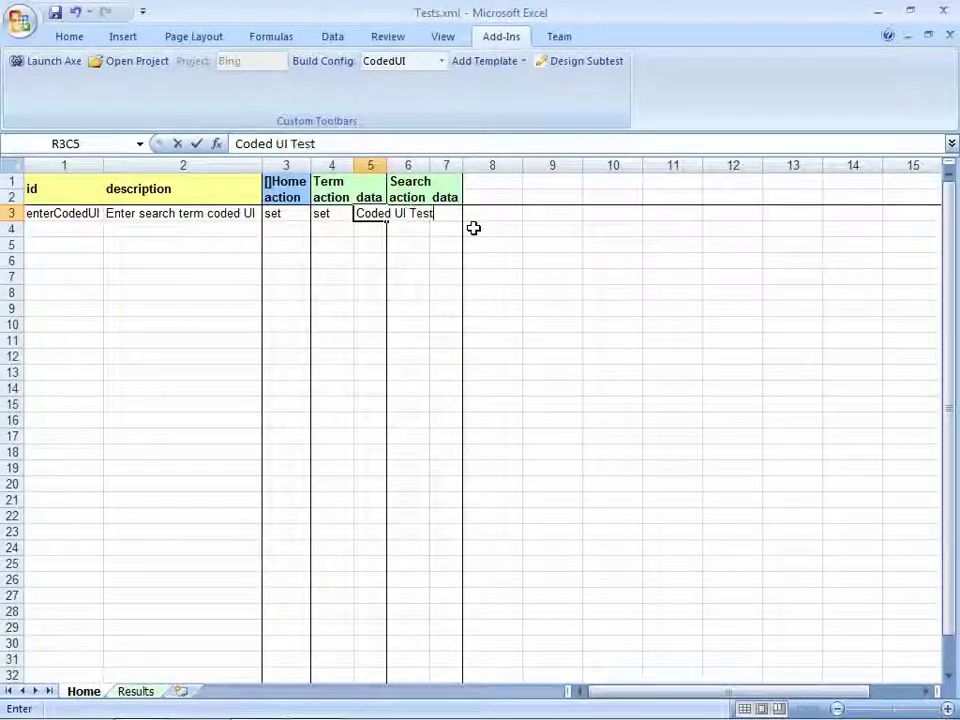
pyautogui.write('s')
pyautogui.doubleClick(387, 164)
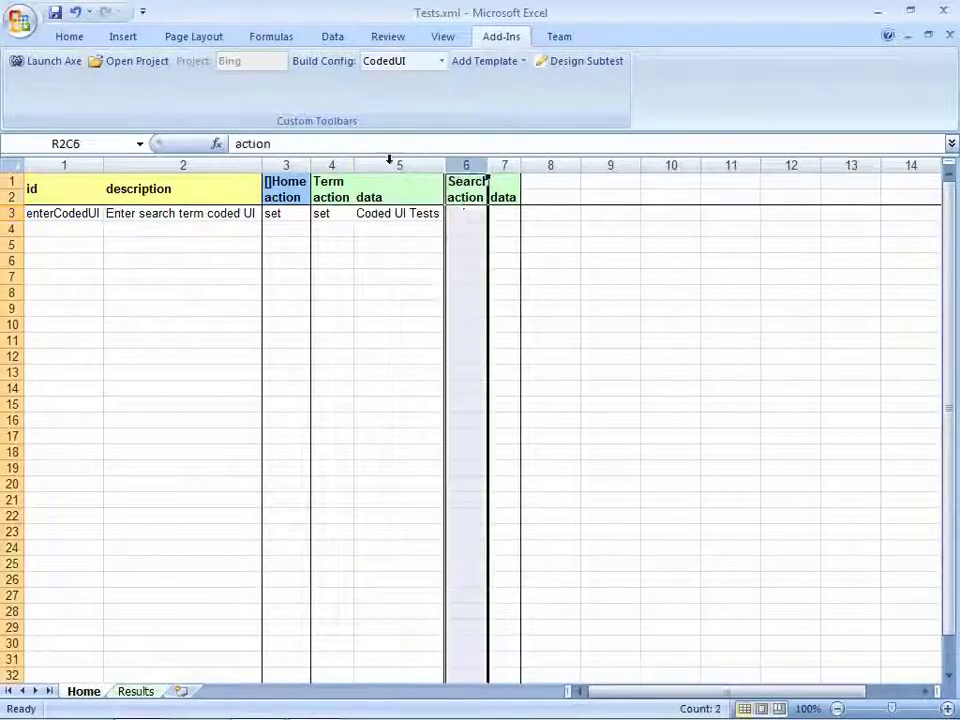
pyautogui.click(469, 212)
pyautogui.write('set')
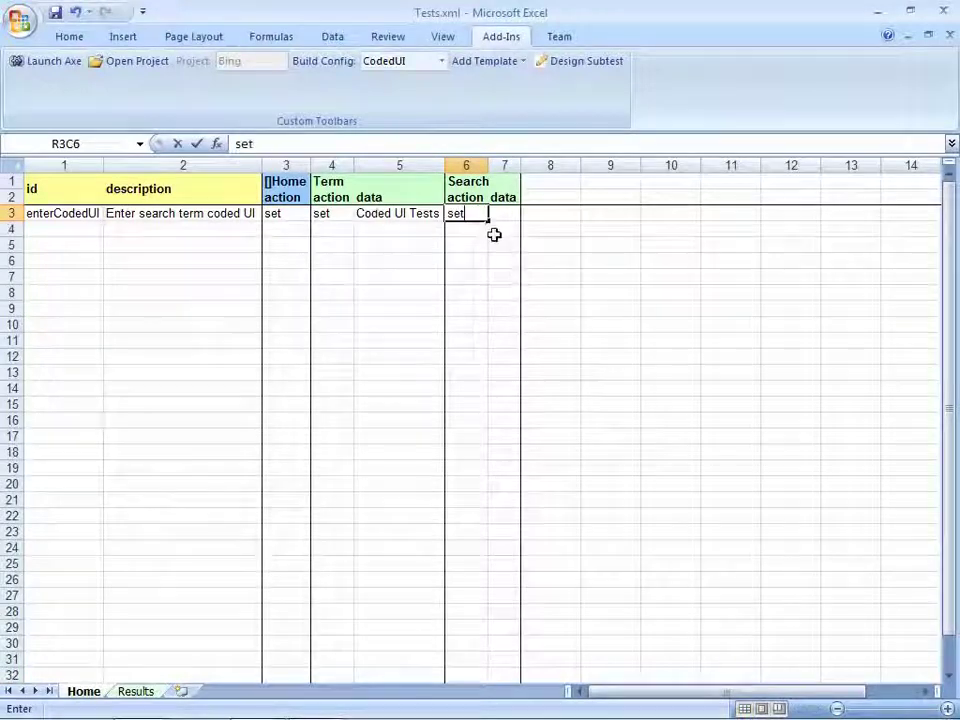
pyautogui.click(145, 693)
# Step: Add a Tests sheet defining BINGTEST01, 'Validate the results count returned', basestate Home, first sub-test Home
pyautogui.click(493, 62)
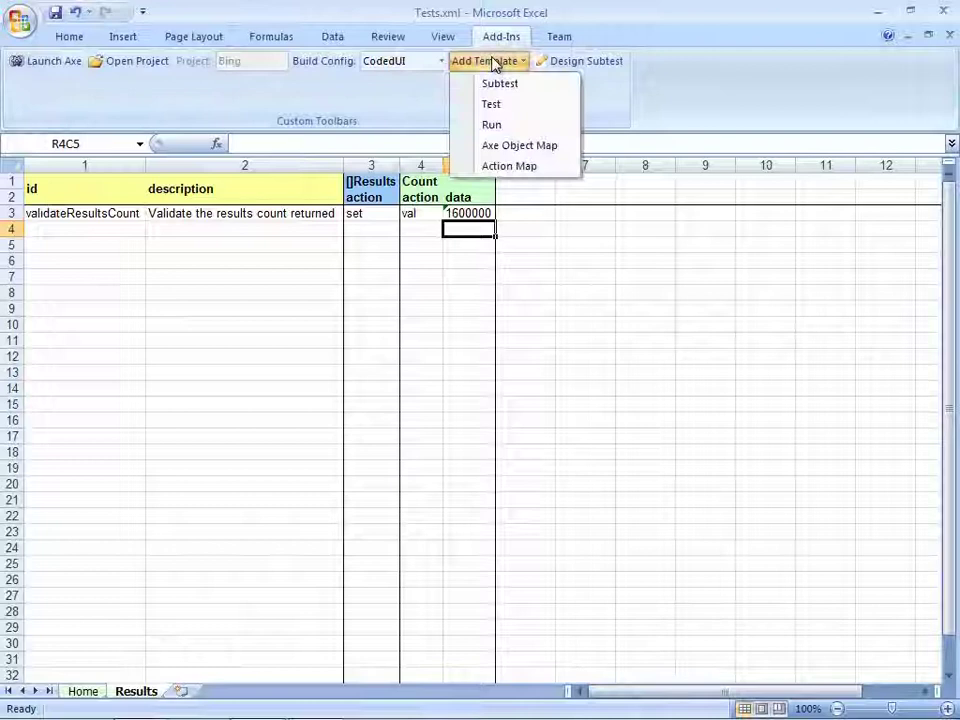
pyautogui.click(491, 104)
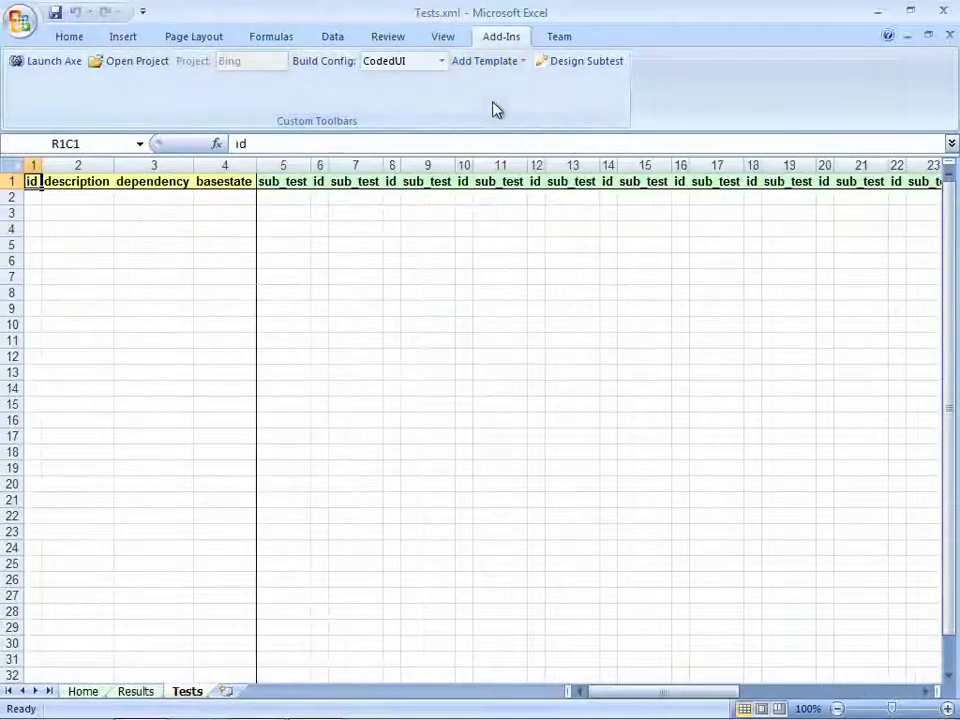
pyautogui.click(26, 197)
pyautogui.write('BINGTEST01')
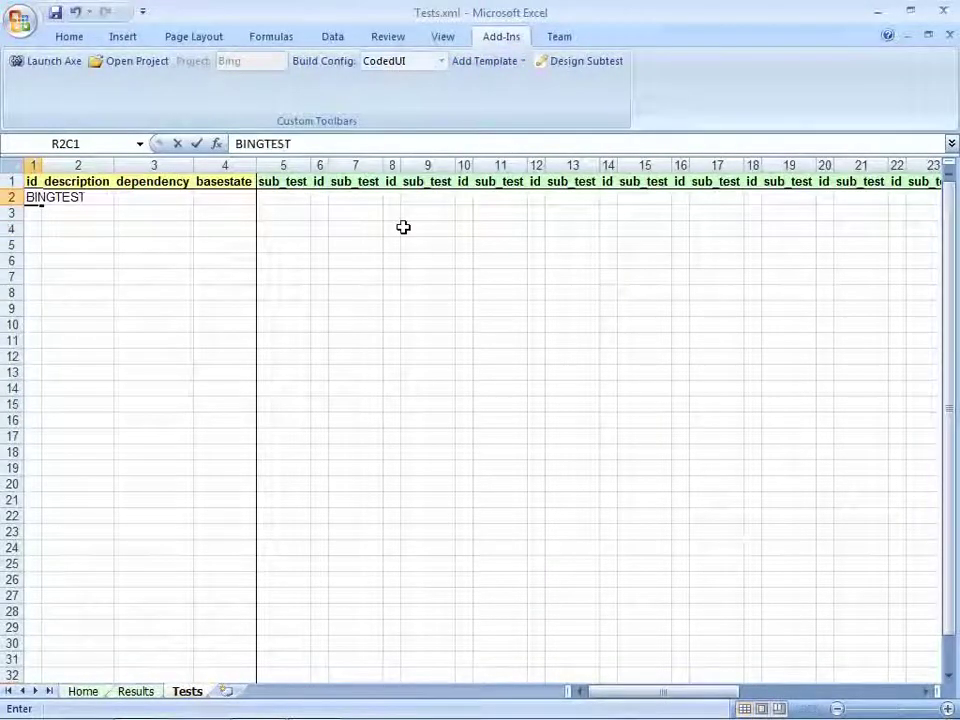
pyautogui.press('Tab')
pyautogui.write('Validate the')
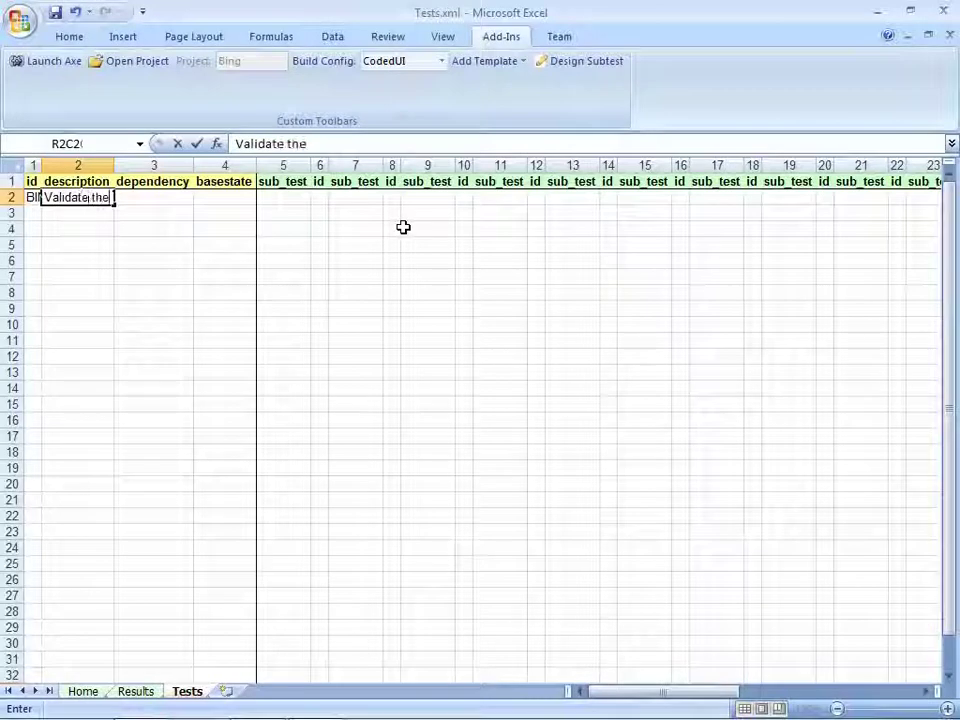
pyautogui.write(' results co')
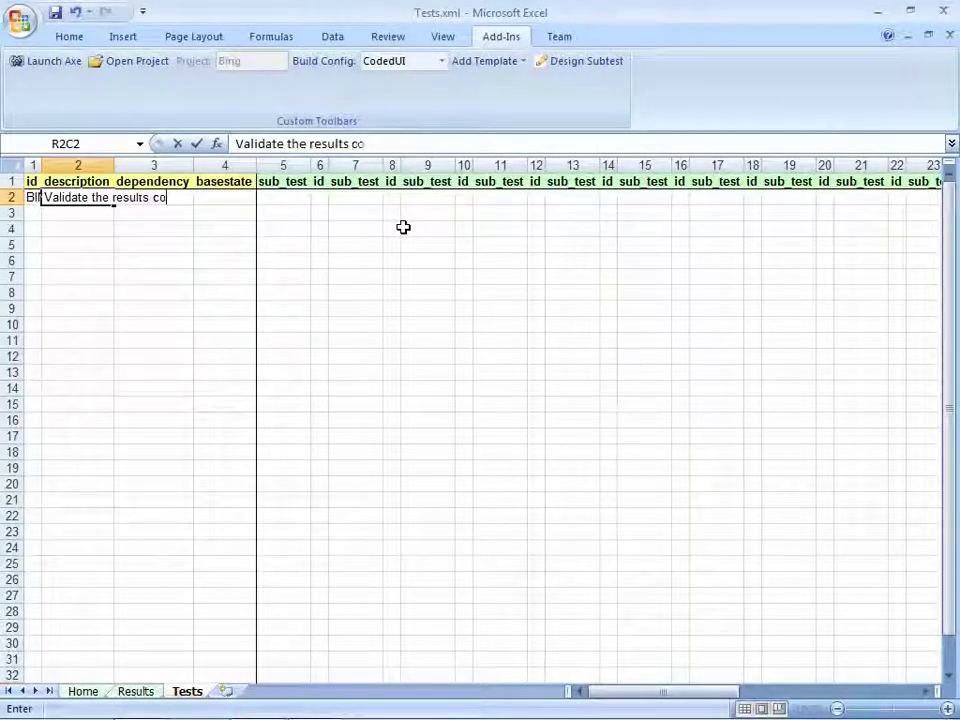
pyautogui.write('unt returned')
pyautogui.press('Tab')
pyautogui.write('Home')
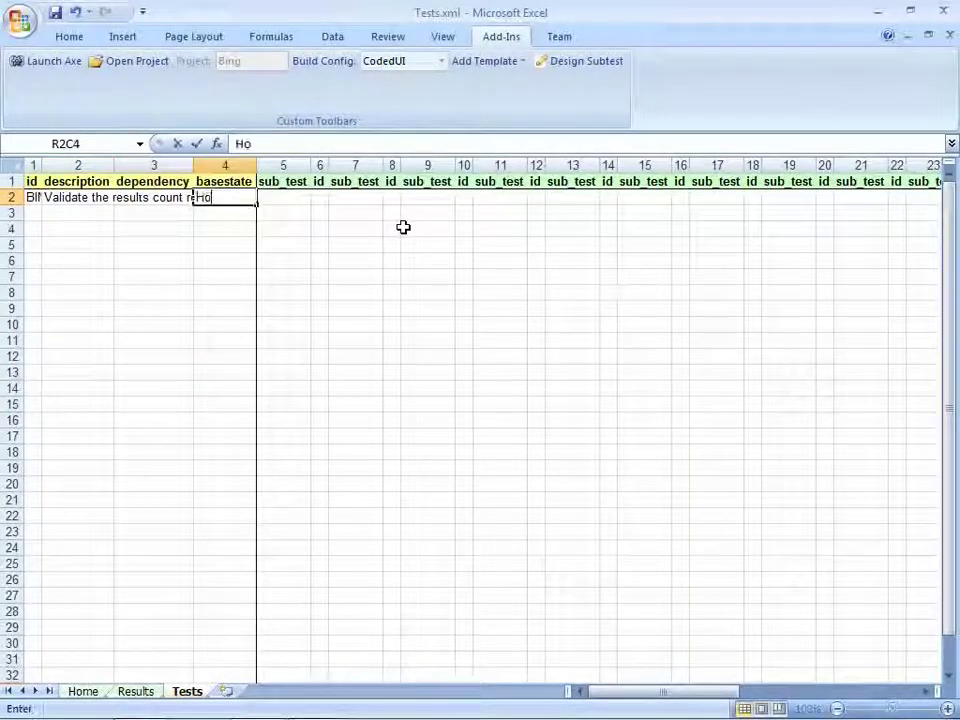
pyautogui.press('Tab')
pyautogui.write('Home')
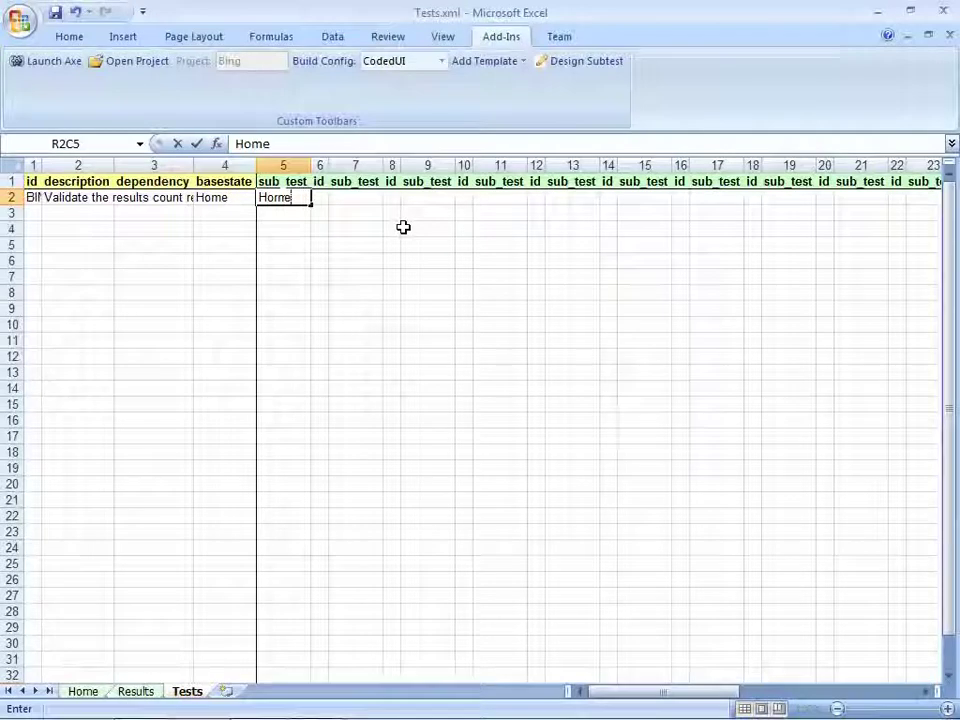
pyautogui.click(33, 165)
pyautogui.doubleClick(41, 165)
pyautogui.doubleClick(175, 165)
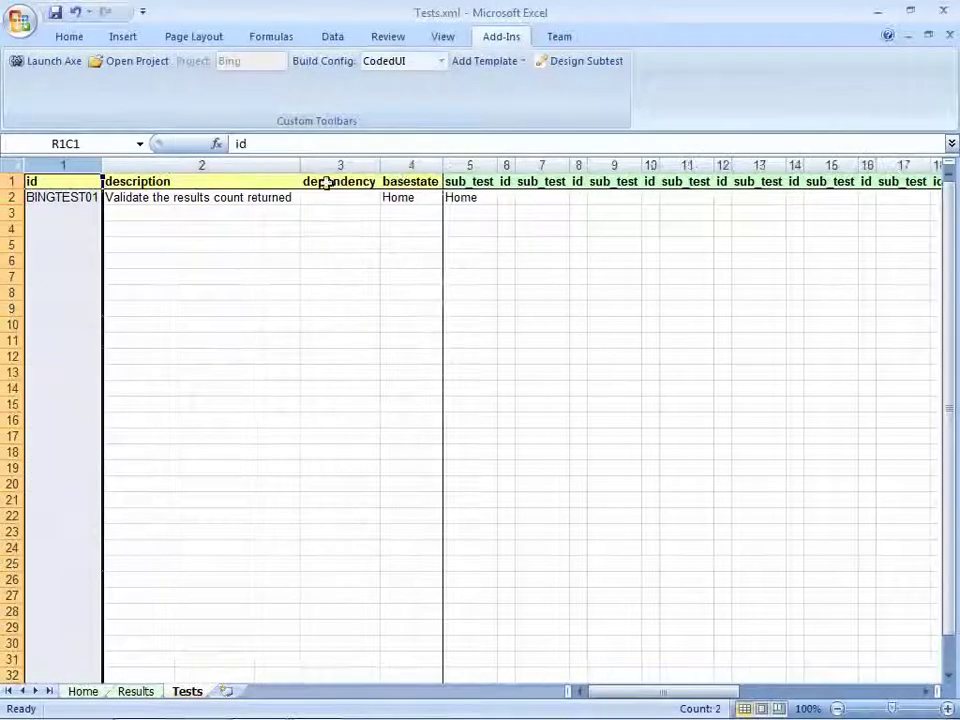
# Step: Copy enterCodedUI from Home as the first sub-test id and enter Results as the second sub-test
pyautogui.click(506, 197)
pyautogui.click(90, 693)
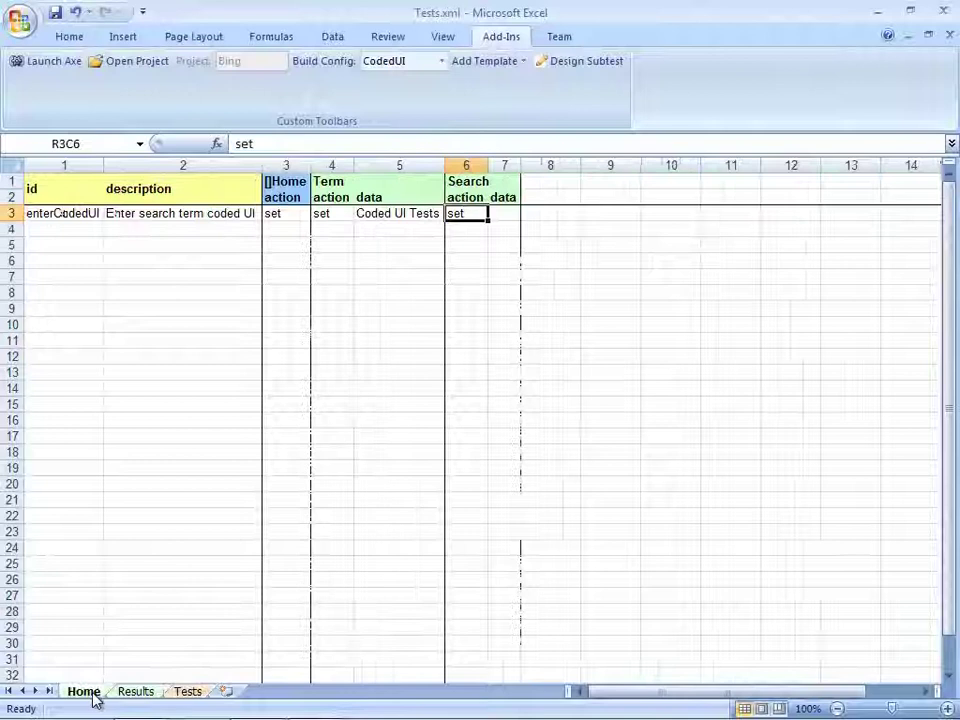
pyautogui.click(55, 217)
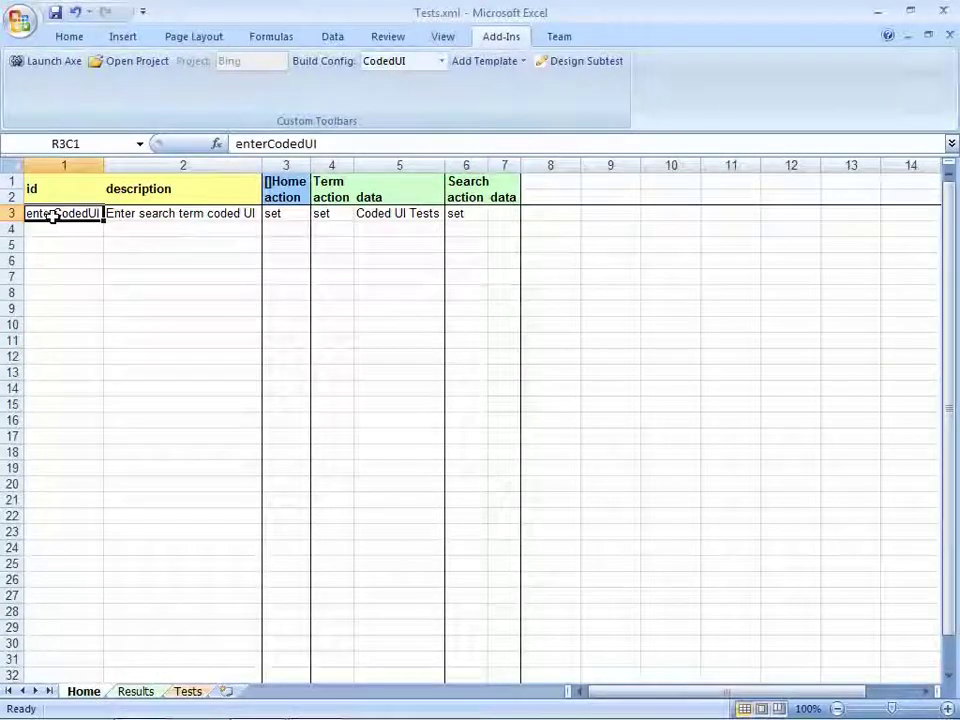
pyautogui.hotkey('ctrl', 'c')
pyautogui.click(190, 693)
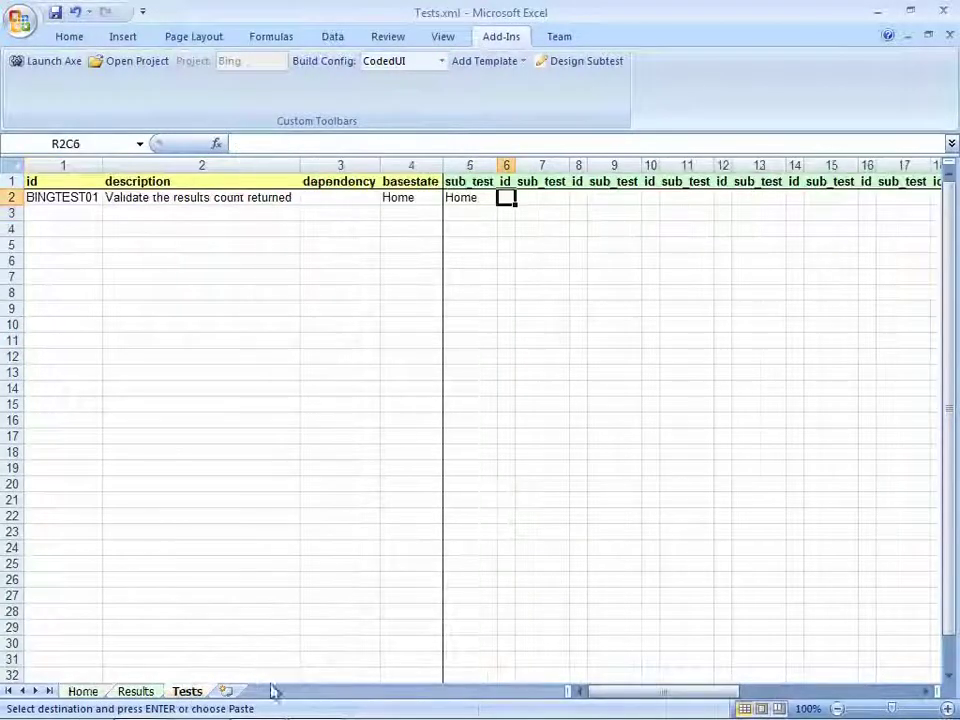
pyautogui.hotkey('ctrl', 'v')
pyautogui.doubleClick(516, 165)
pyautogui.click(605, 200)
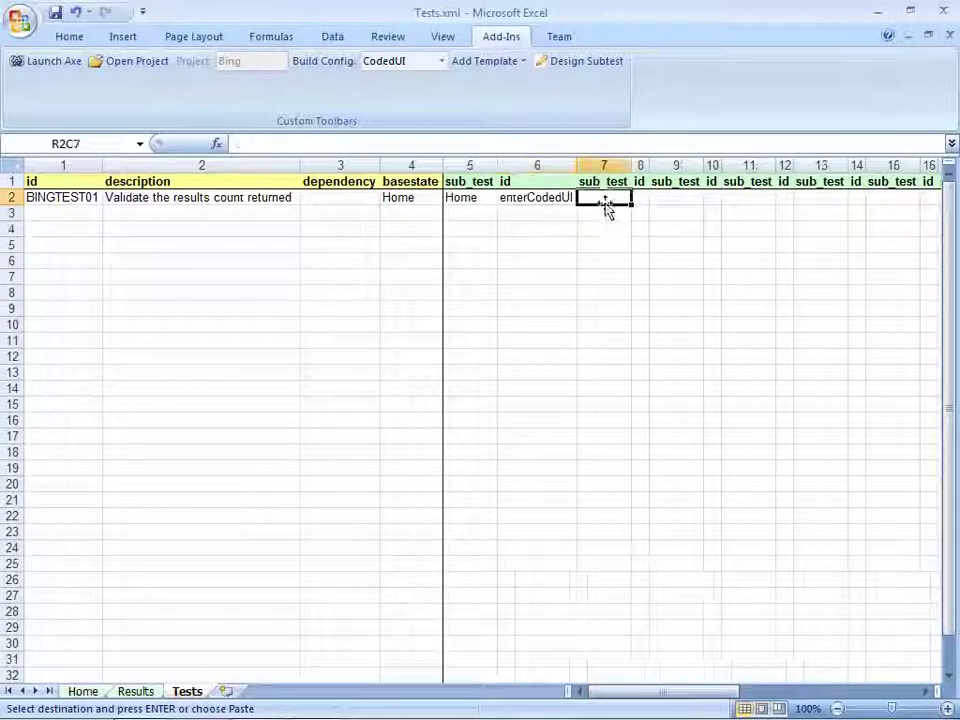
pyautogui.write('Results')
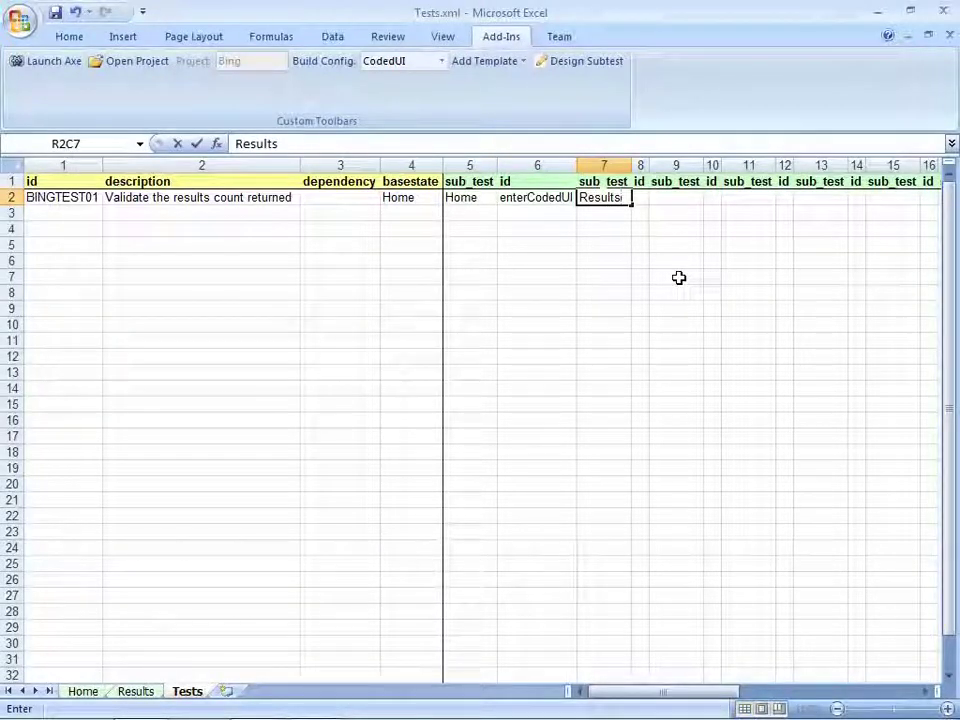
pyautogui.click(641, 293)
# Step: Copy validateResultsCount from Results as the second sub-test id, then build the tests in Axe
pyautogui.click(130, 692)
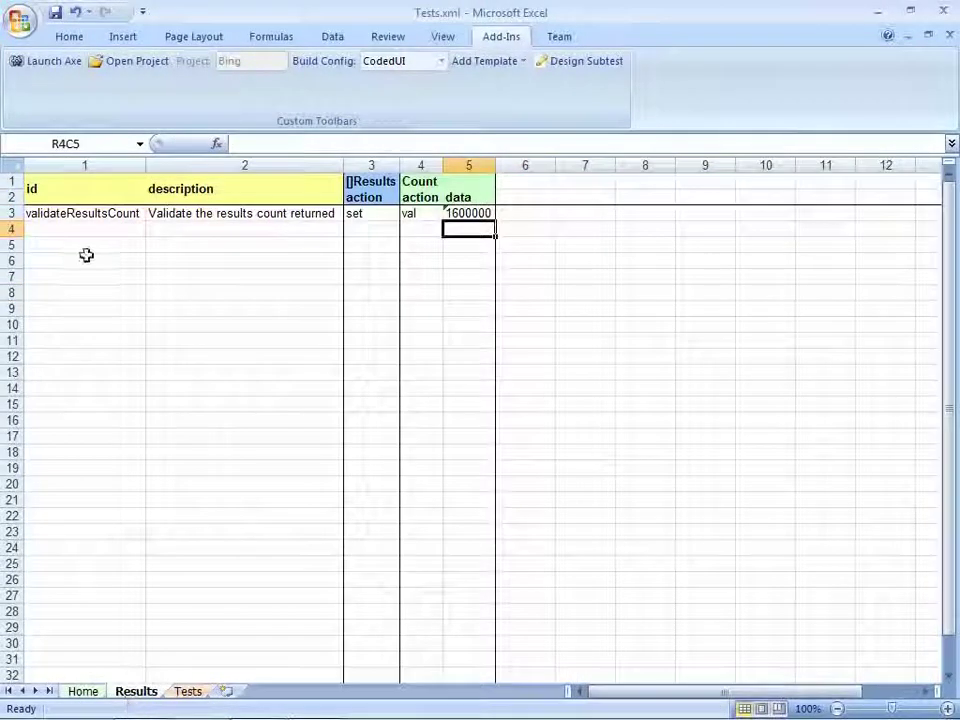
pyautogui.click(86, 214)
pyautogui.hotkey('ctrl', 'c')
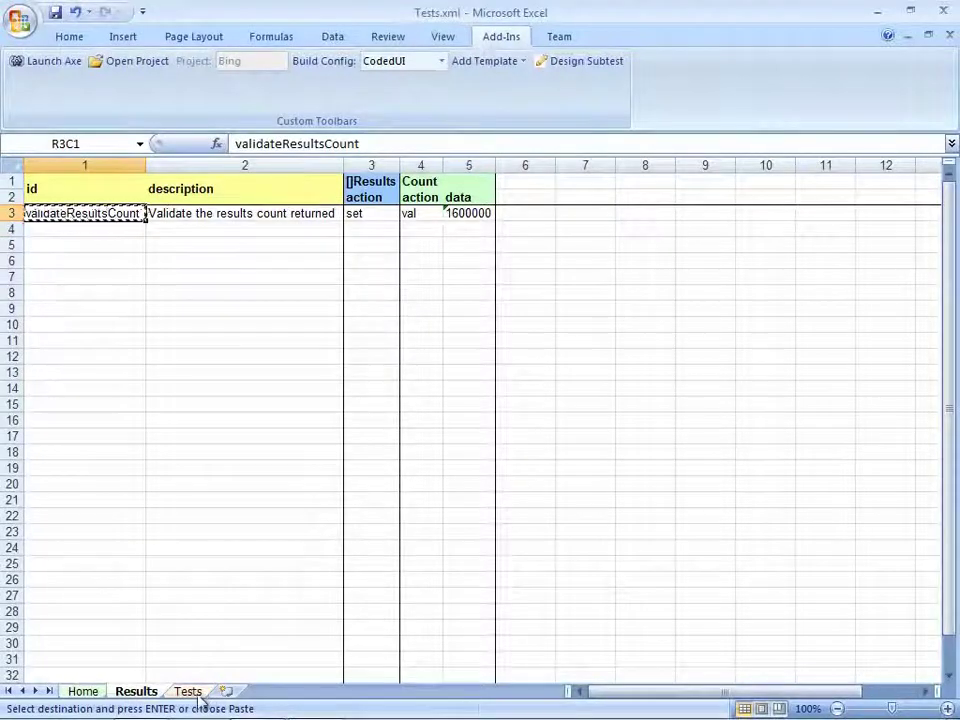
pyautogui.click(192, 693)
pyautogui.click(641, 197)
pyautogui.hotkey('ctrl', 'v')
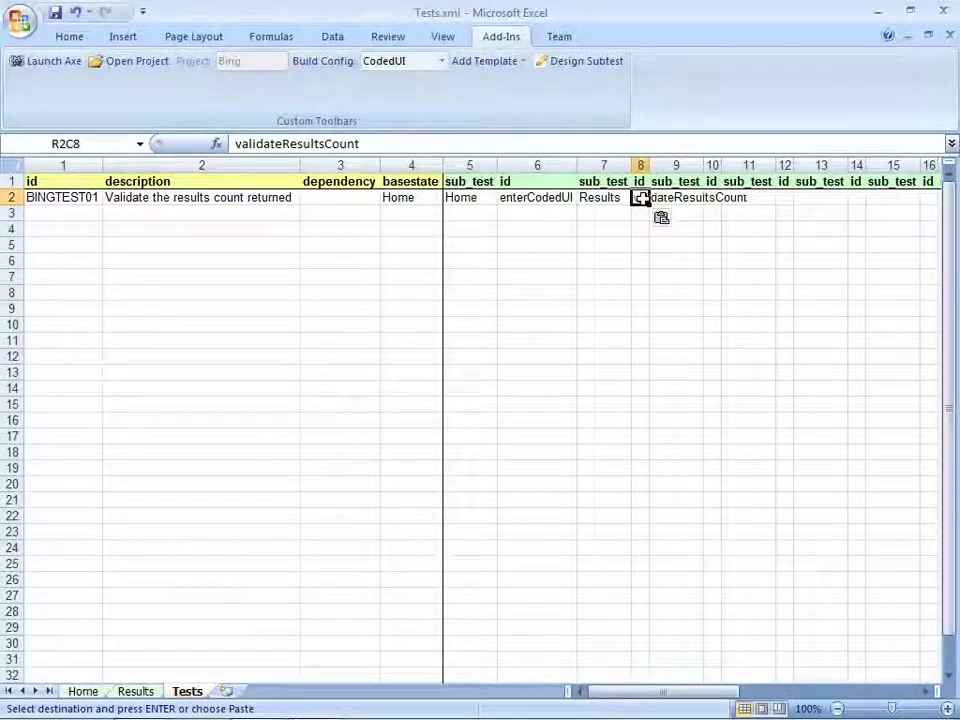
pyautogui.doubleClick(650, 163)
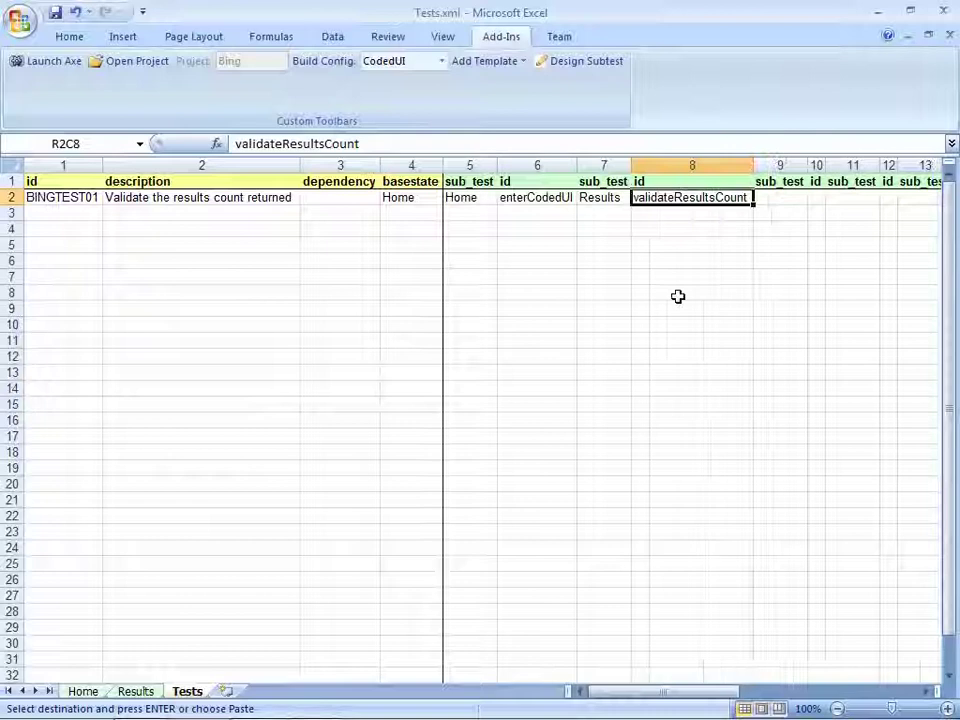
pyautogui.hotkey('alt', 'Tab')
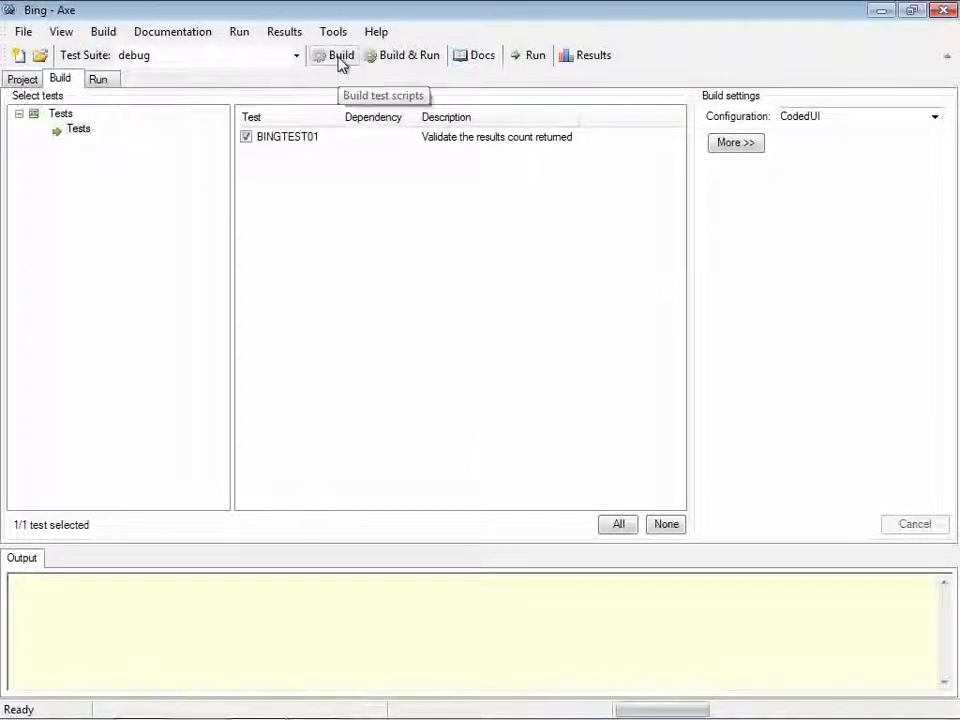
pyautogui.click(340, 60)
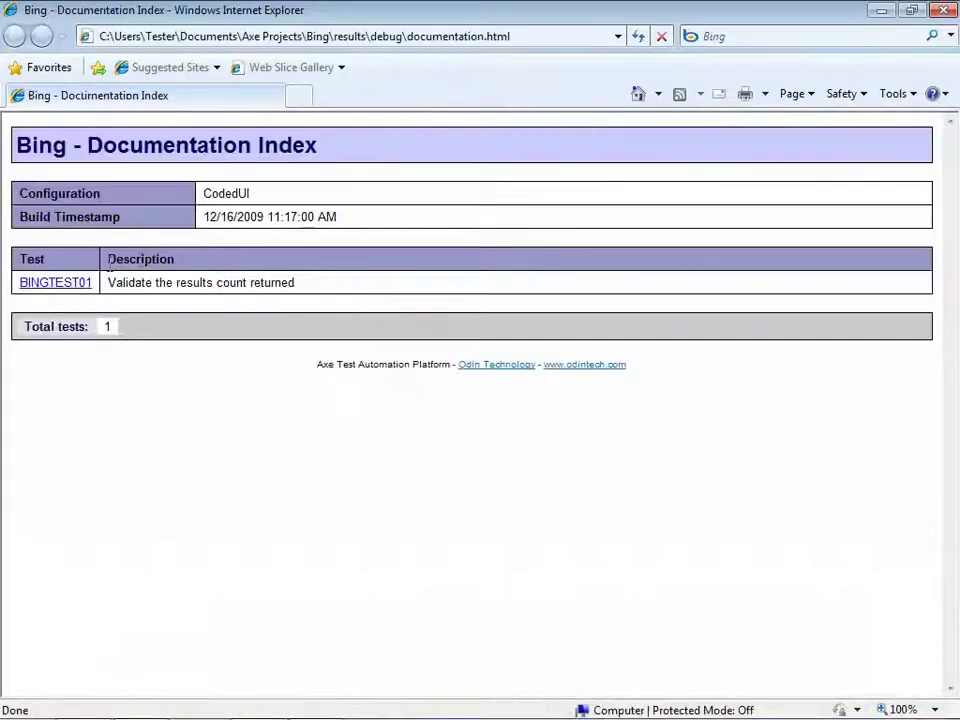
# Step: View the BINGTEST01 documentation page, then close Internet Explorer
pyautogui.click(56, 283)
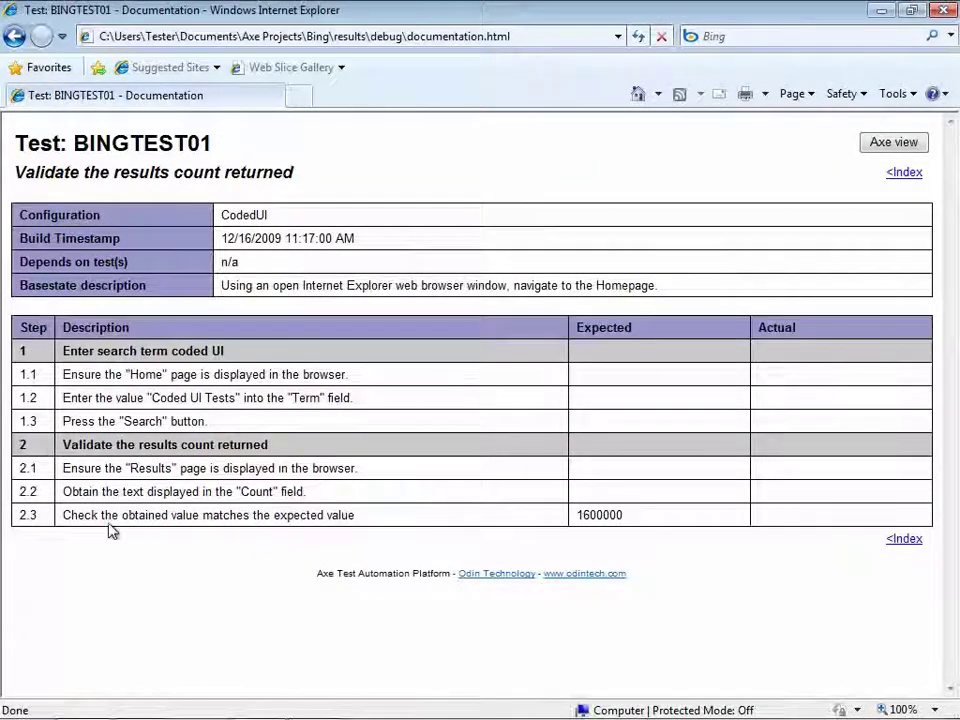
pyautogui.click(944, 12)
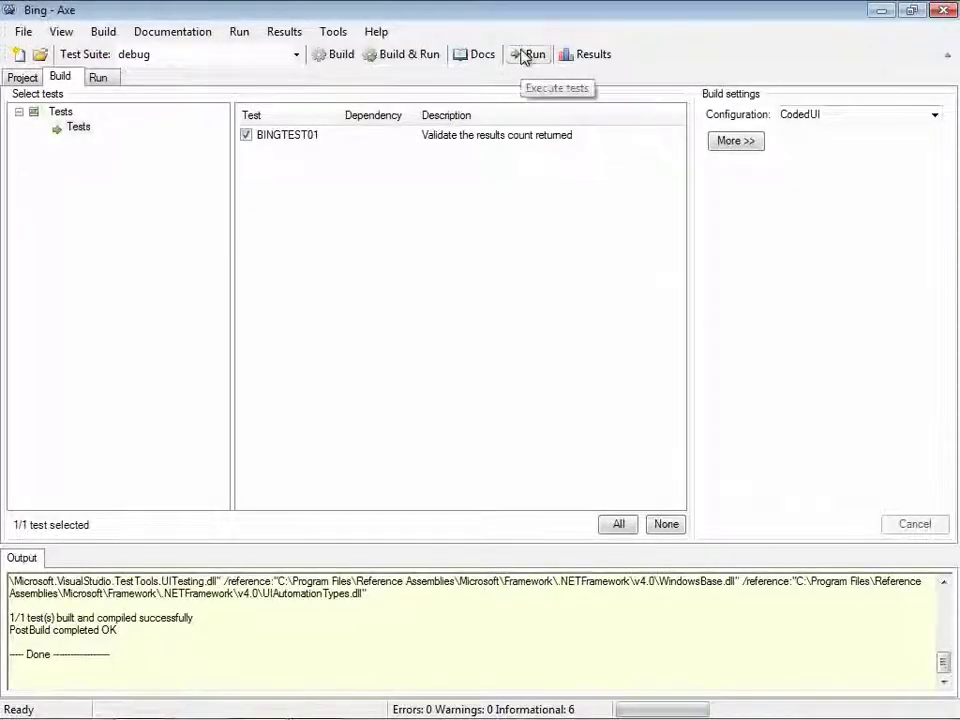
# Step: Run BINGTEST01 from Axe, searching Bing for 'Coded UI Tests'
pyautogui.click(527, 55)
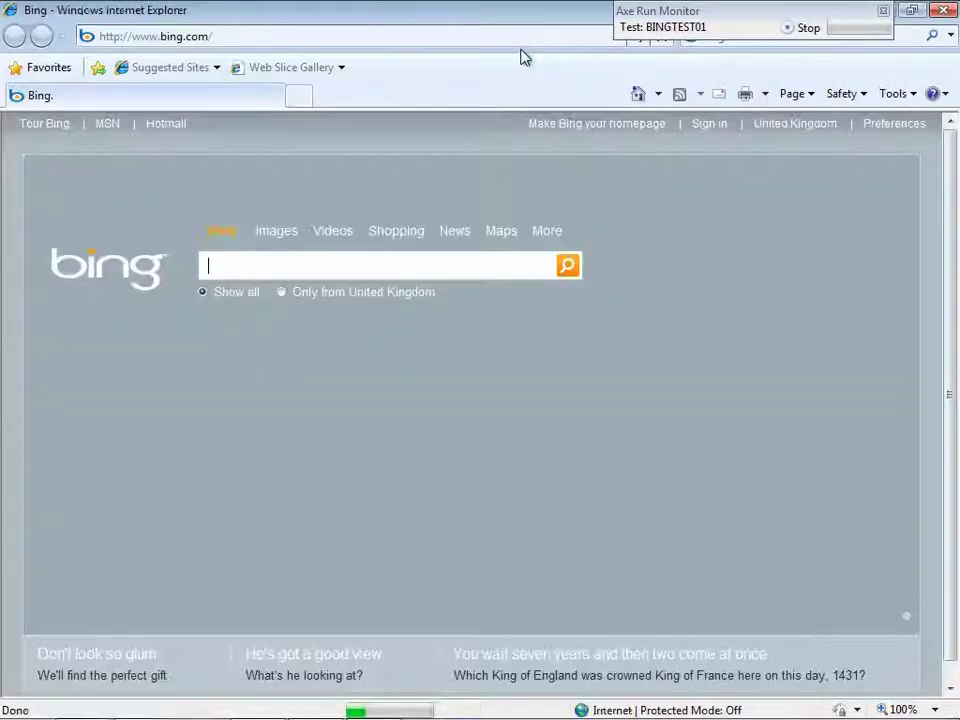
pyautogui.write('Coded UI Tests')
pyautogui.click(568, 266)
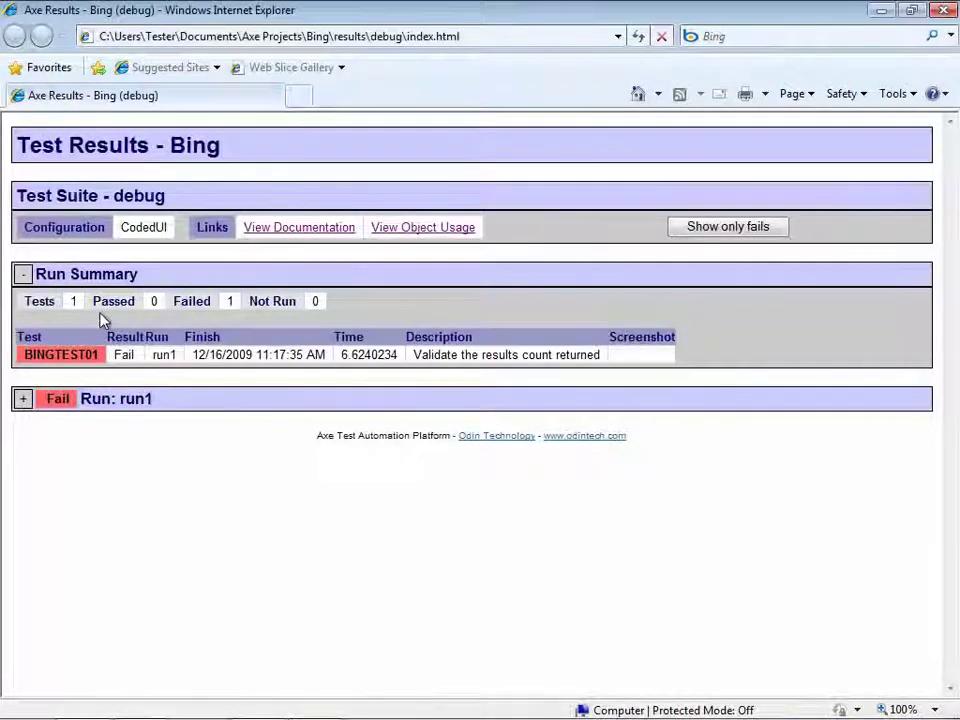
# Step: Open BINGTEST01's run details and expand the enterCodedUI and validateResultsCount sub-tests
pyautogui.click(52, 358)
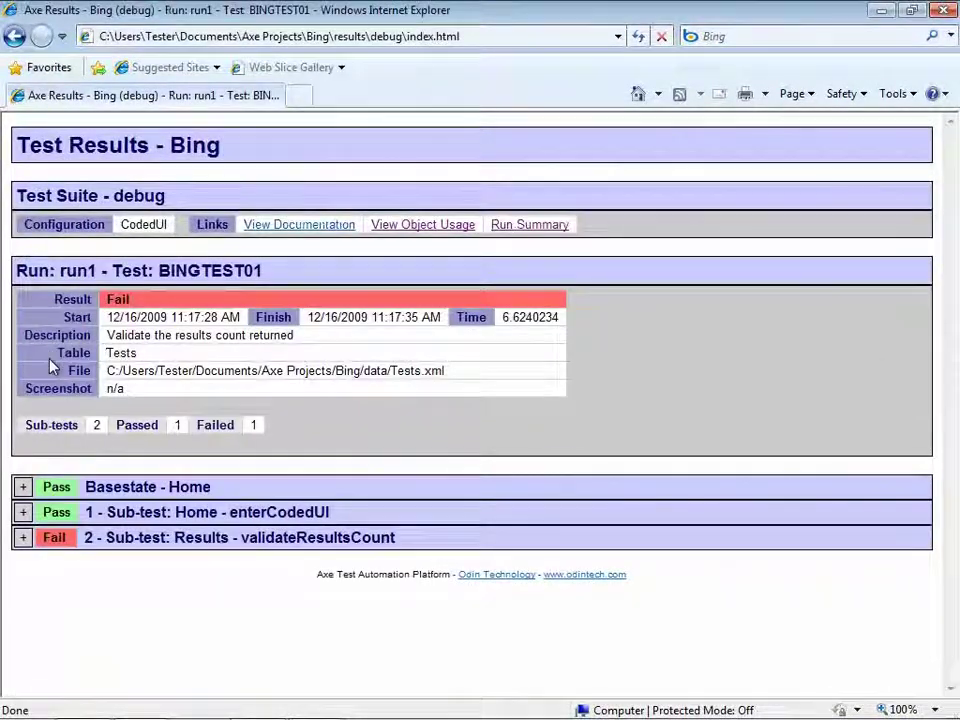
pyautogui.click(23, 512)
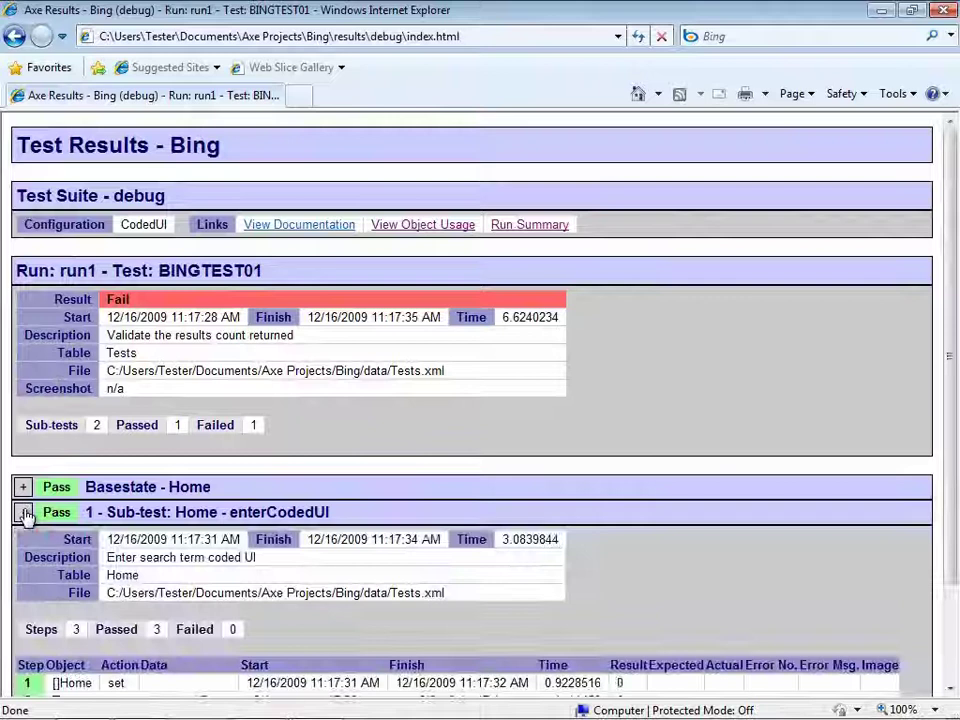
pyautogui.scroll(-2, 26, 520)
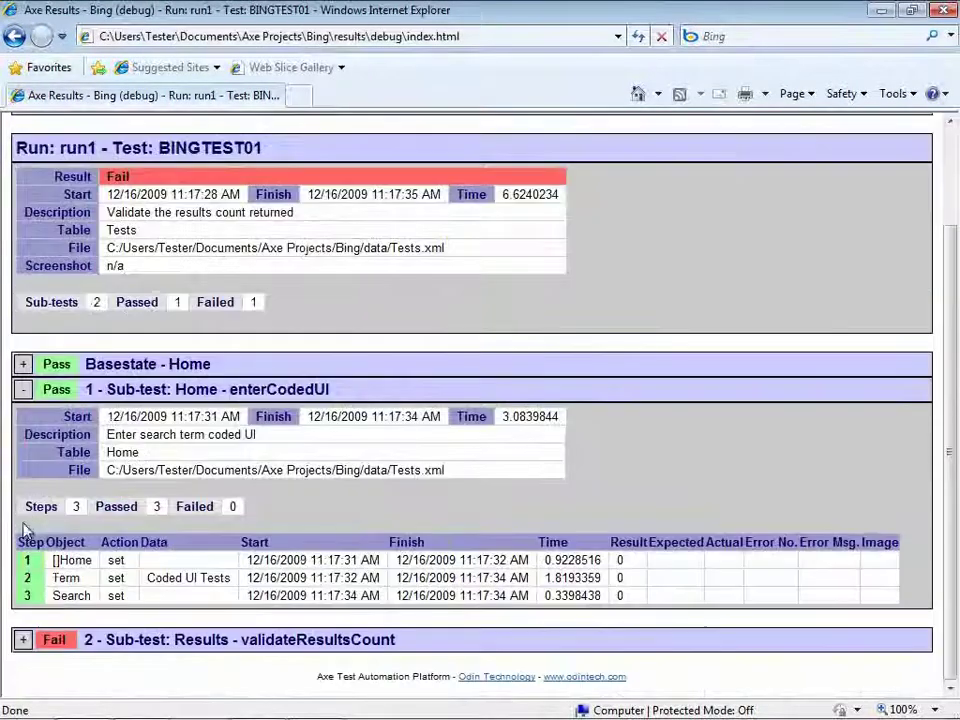
pyautogui.click(22, 641)
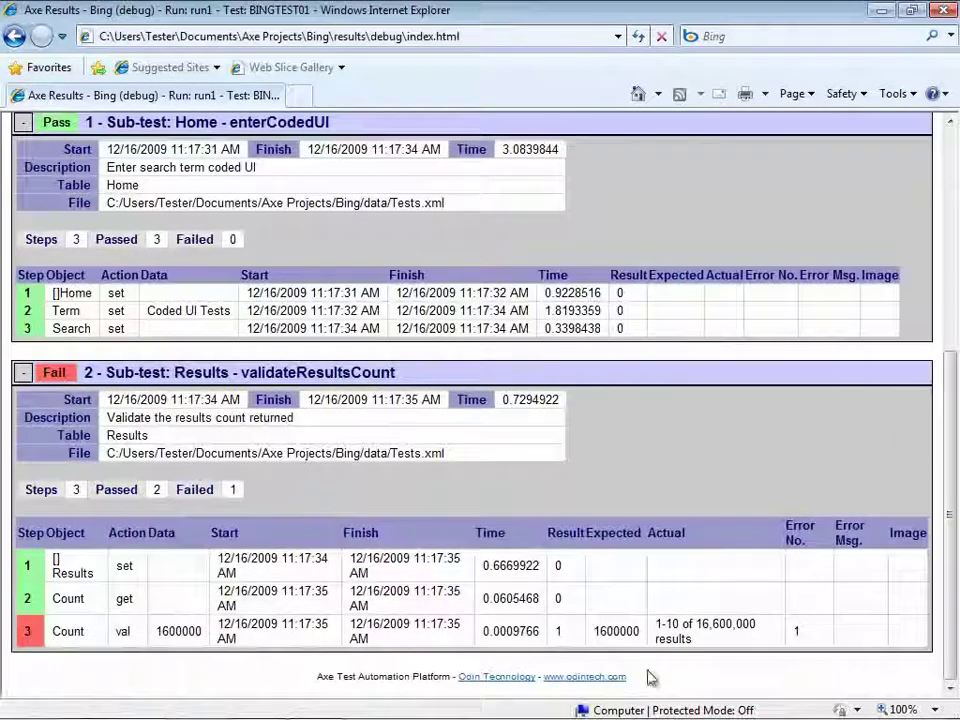
# Step: Copy the actual count text '1-10 of 16,600,000 results' and close the results page
pyautogui.moveTo(692, 636); pyautogui.dragTo(656, 623)
pyautogui.rightClick(668, 622)
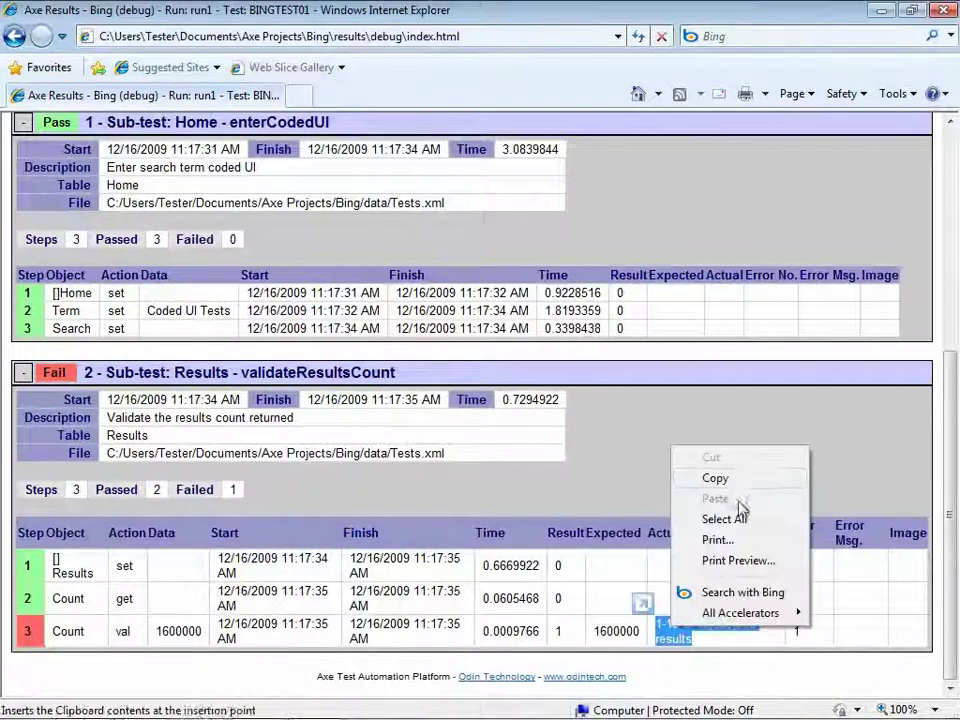
pyautogui.click(730, 487)
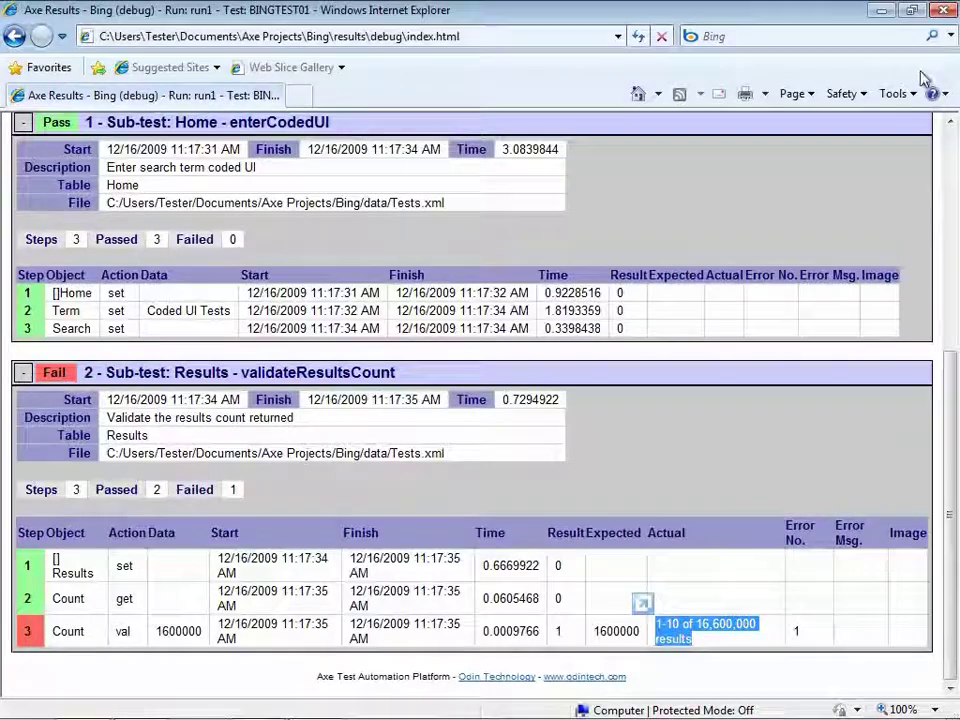
pyautogui.click(943, 10)
pyautogui.hotkey('alt', 'Tab')
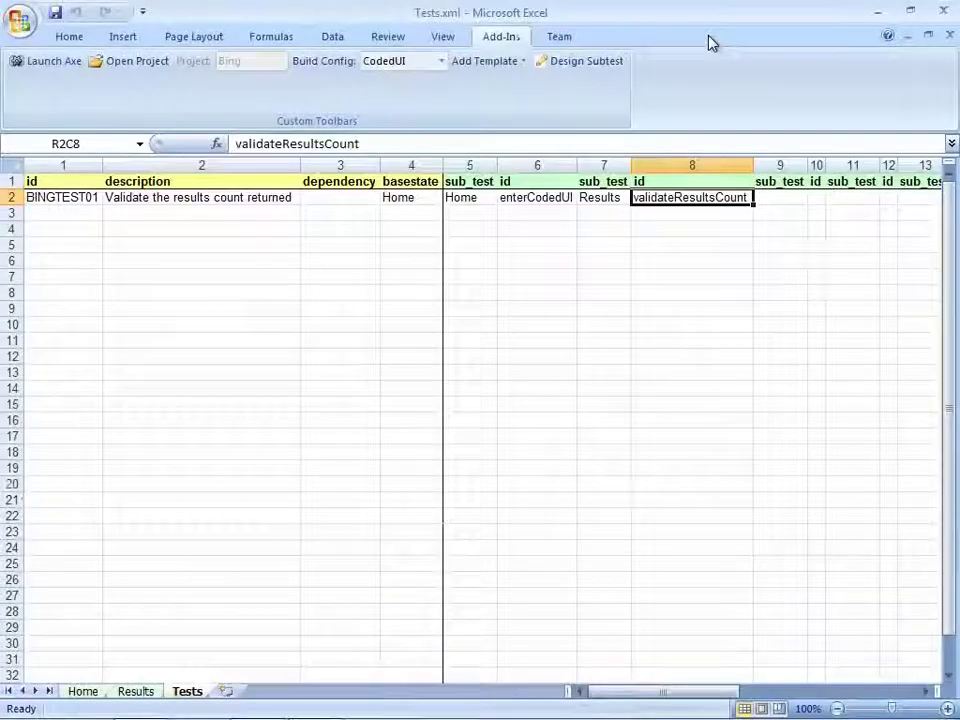
# Step: Replace Results R3C5's expected 1600000 with '1-10 of 16,600,000 results' and save the workbook
pyautogui.click(138, 693)
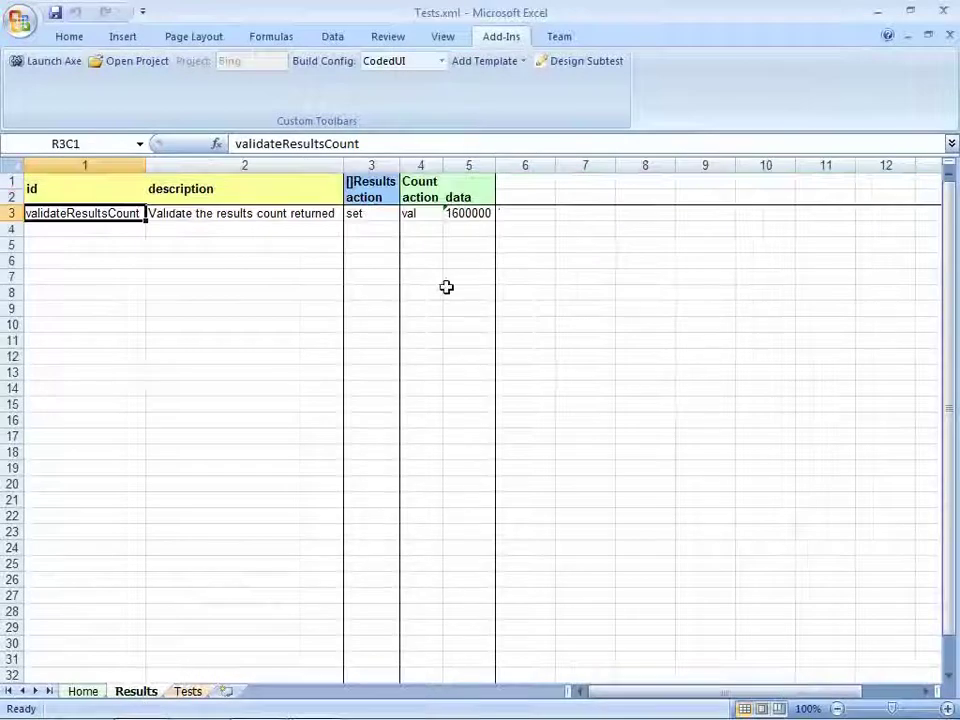
pyautogui.click(464, 215)
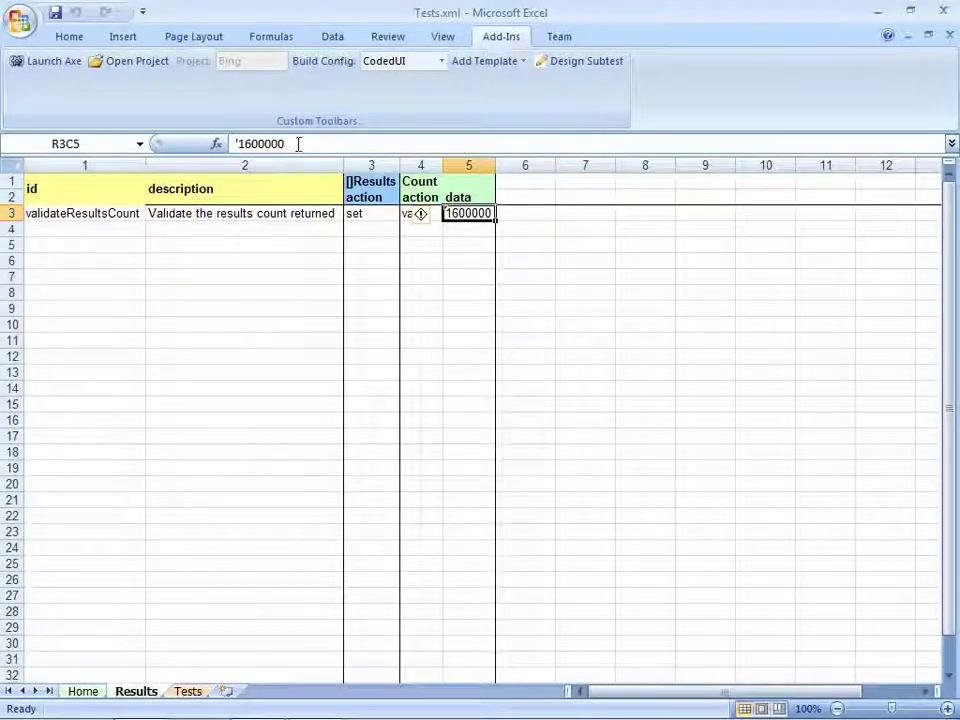
pyautogui.moveTo(298, 144); pyautogui.dragTo(210, 150)
pyautogui.hotkey('ctrl', 'v')
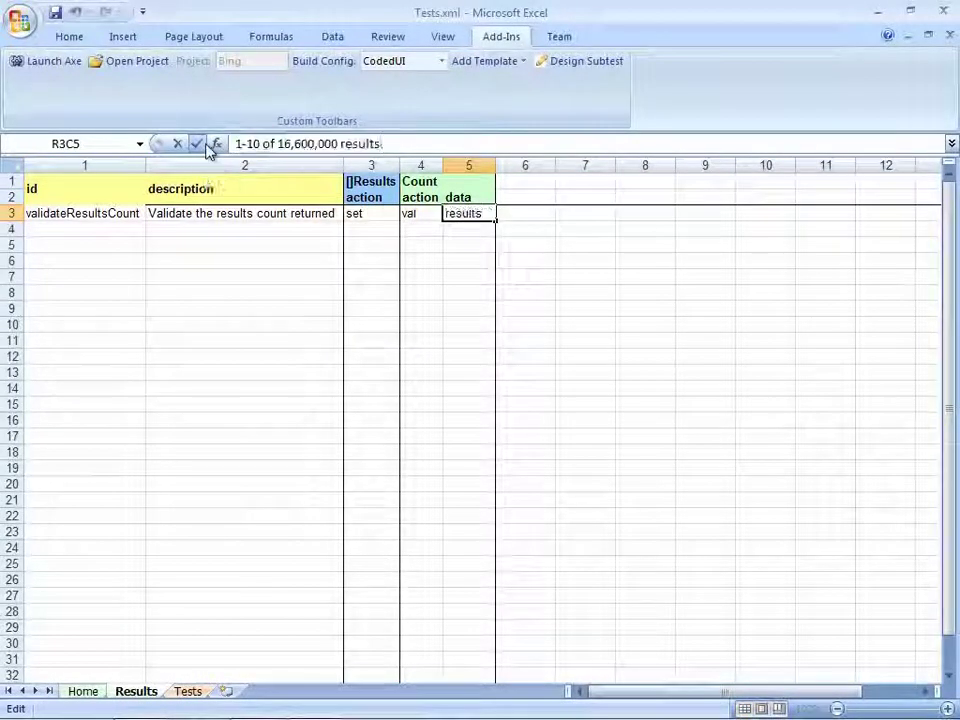
pyautogui.press('Return')
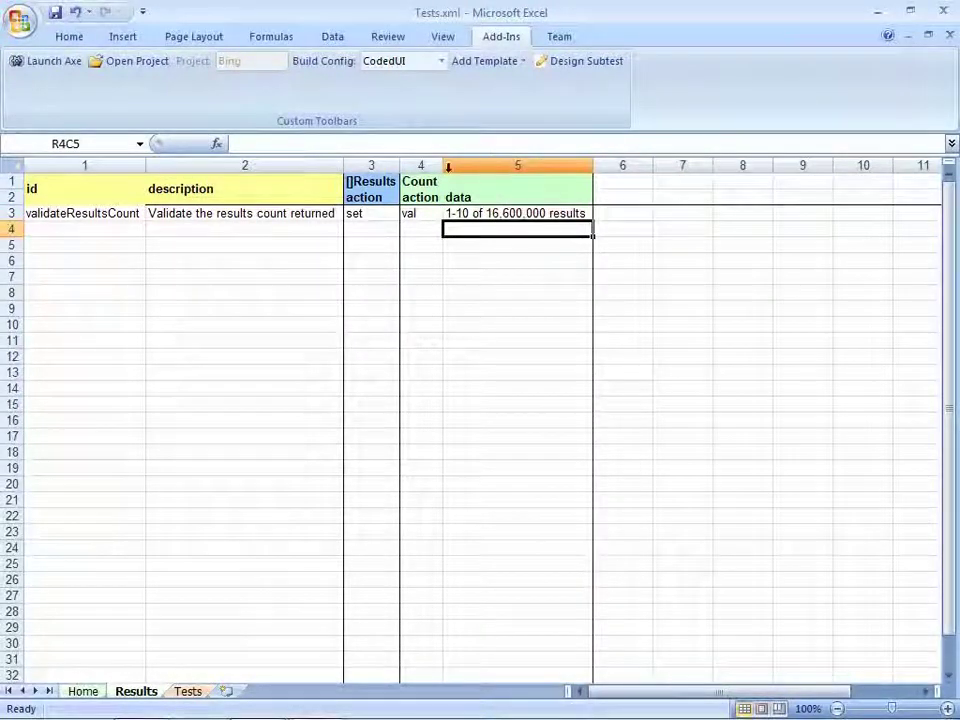
pyautogui.click(58, 13)
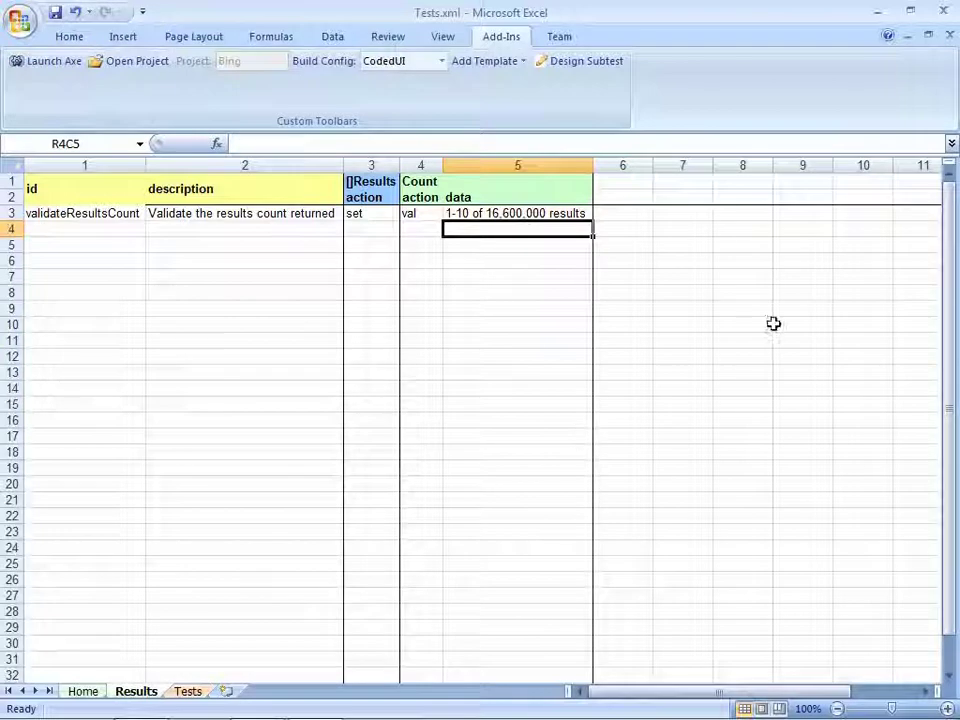
# Step: Build and rerun BINGTEST01 in Axe, then expand the Results sub-test to confirm it passes
pyautogui.click(882, 12)
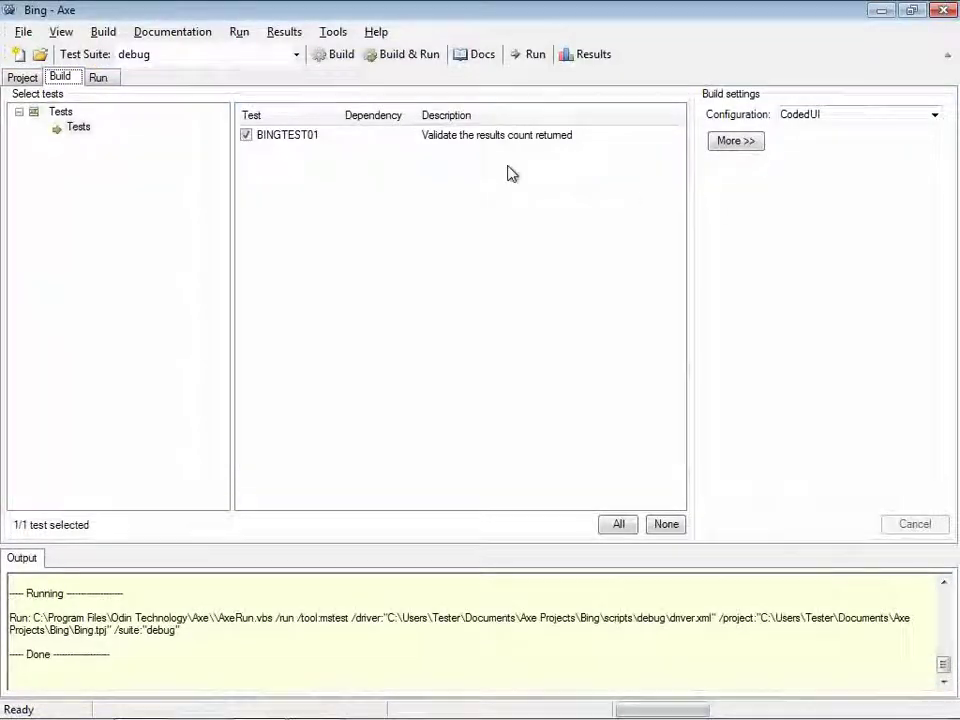
pyautogui.click(407, 56)
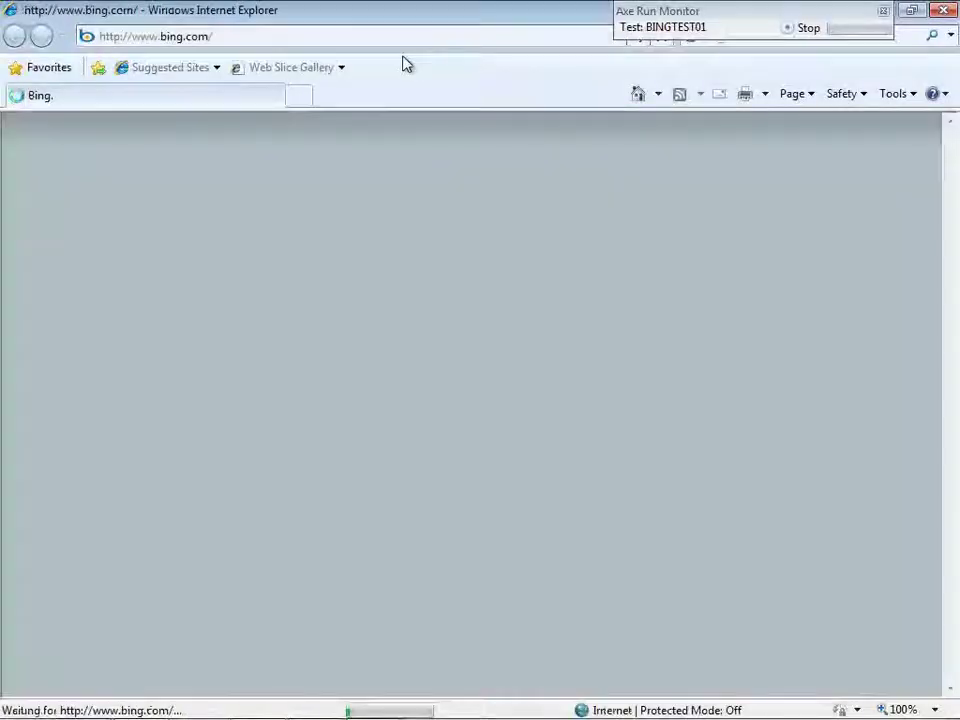
pyautogui.write('Coded UI Tests')
pyautogui.click(567, 266)
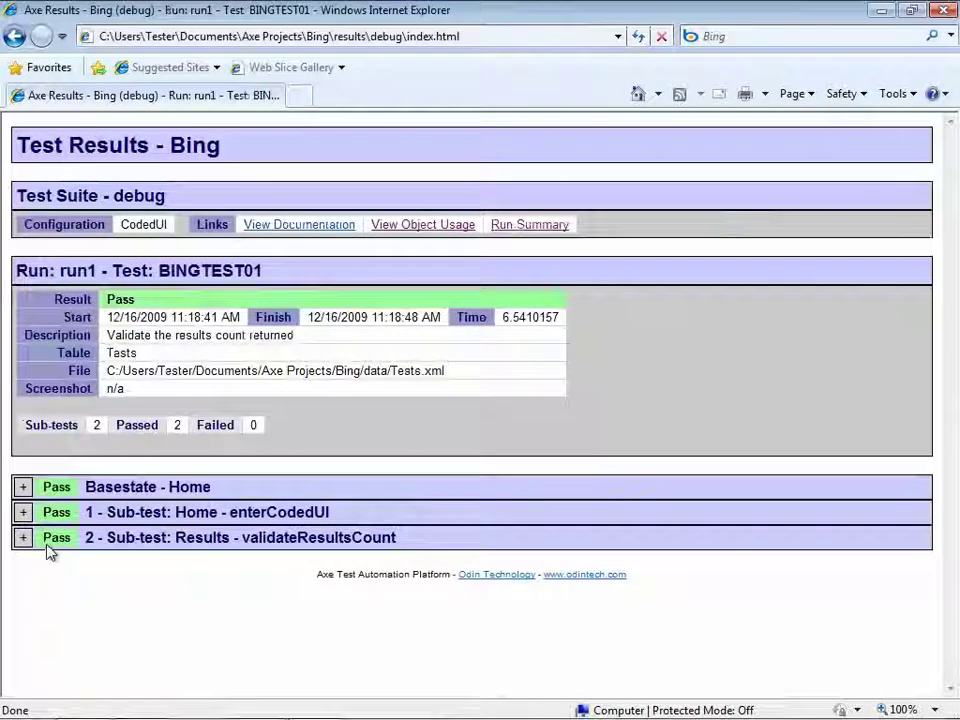
pyautogui.click(24, 539)
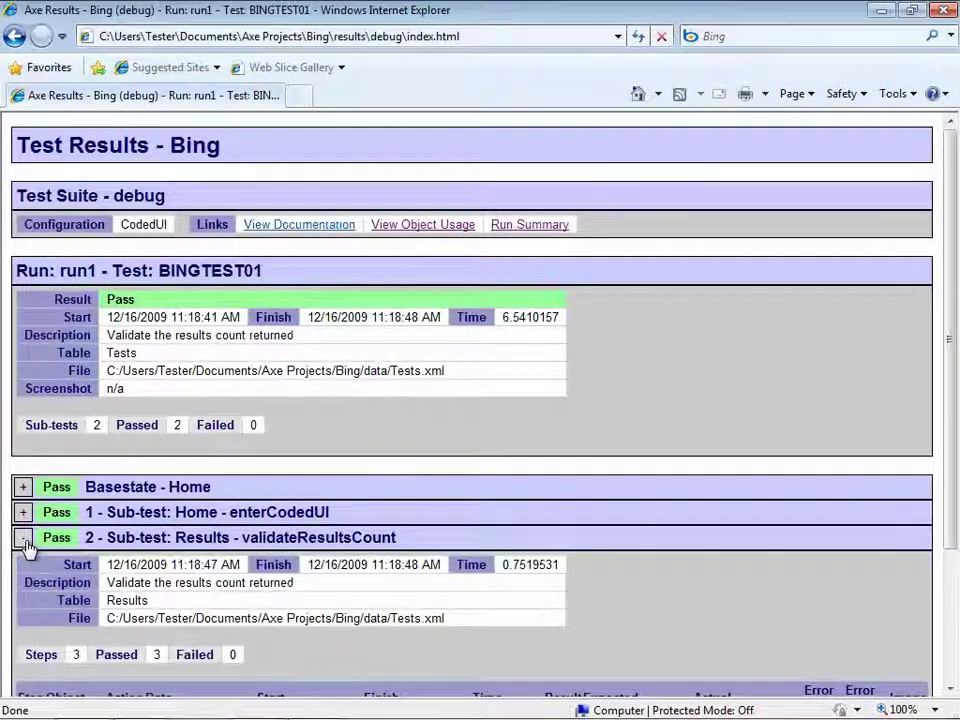
pyautogui.scroll(-3, 727, 628)
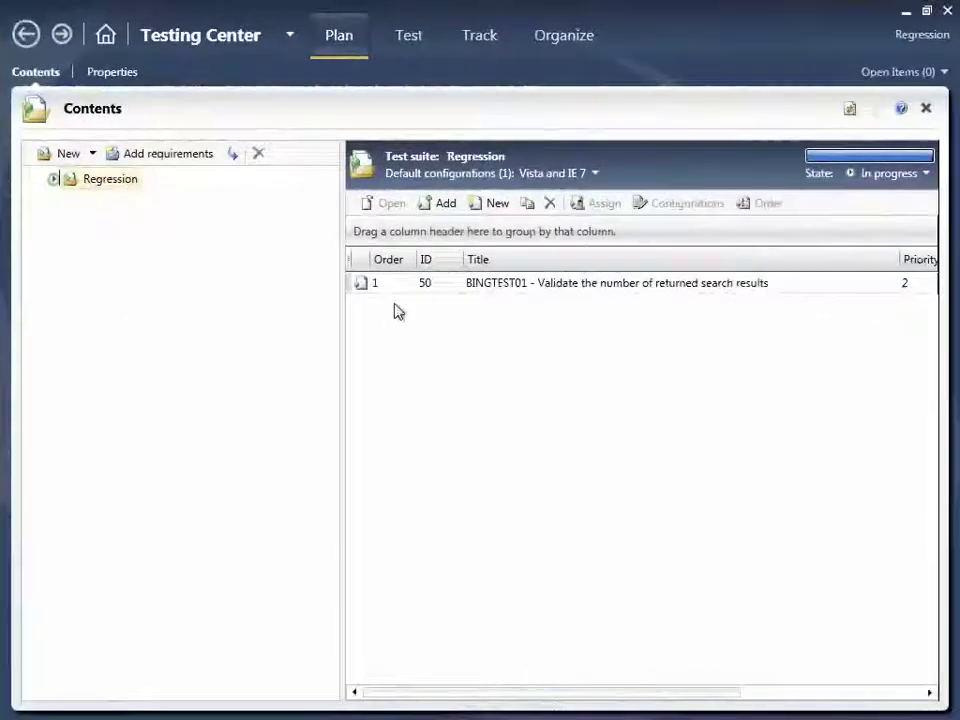
# Step: Open test case 50 BINGTEST01 from the Regression suite and scroll down to its steps
pyautogui.click(439, 291)
pyautogui.doubleClick(439, 291)
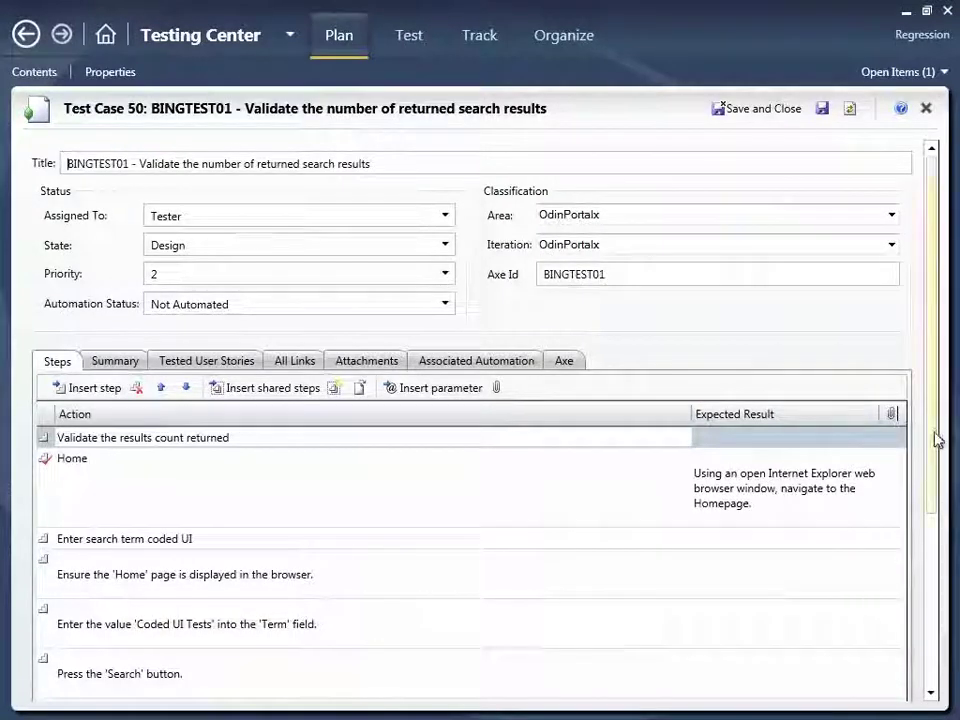
pyautogui.moveTo(937, 440); pyautogui.dragTo(928, 567)
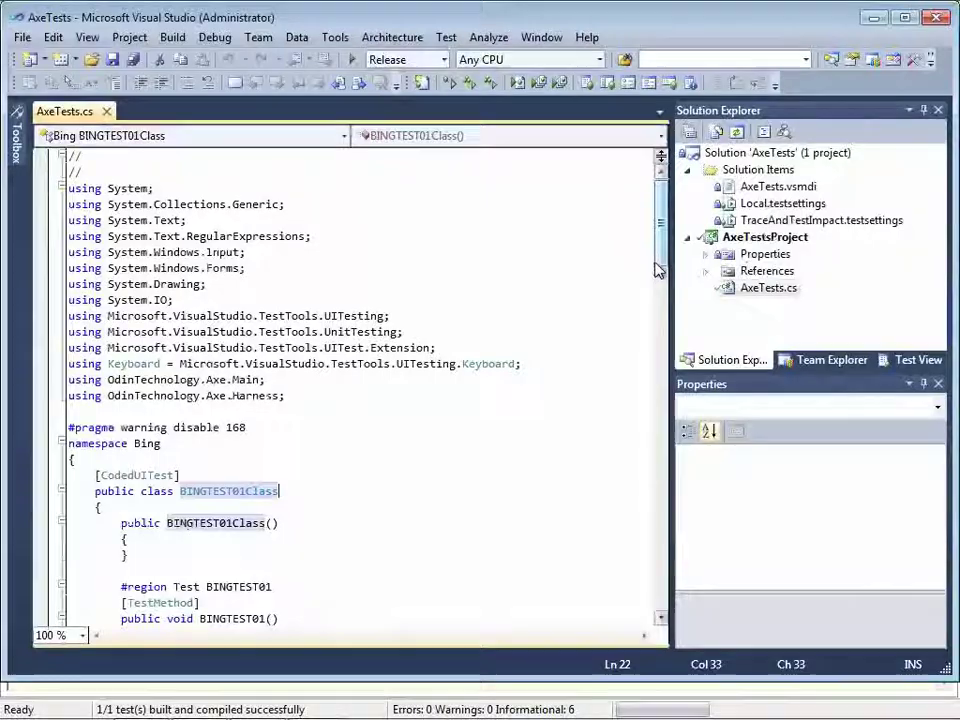
# Step: Check in AxeTests.cs with the updated expected test count to source control
pyautogui.moveTo(658, 270); pyautogui.dragTo(663, 405)
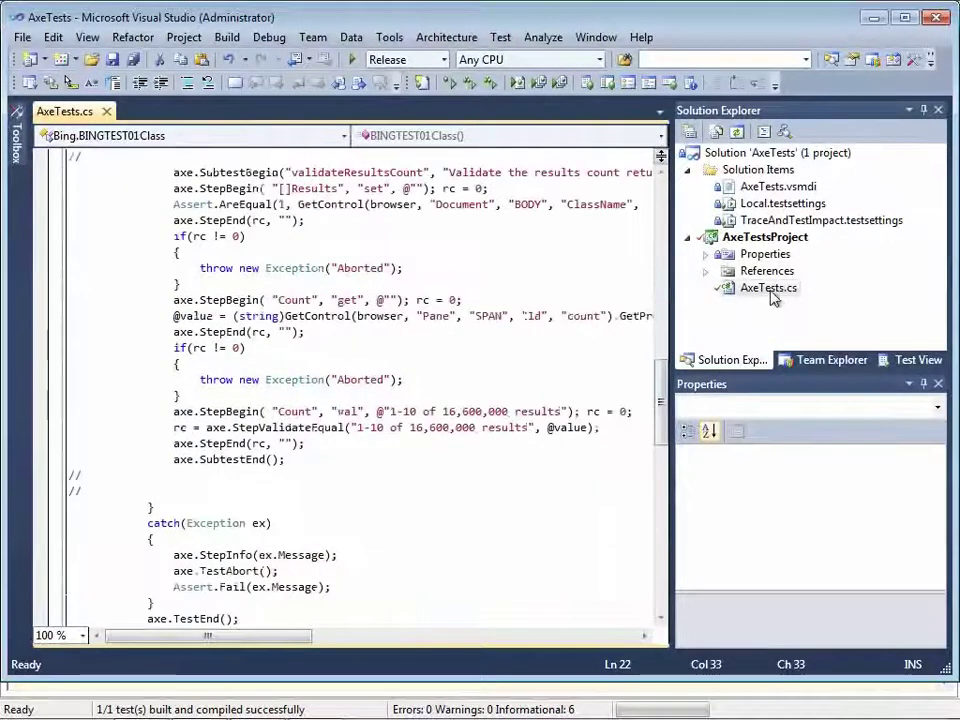
pyautogui.click(771, 292)
pyautogui.rightClick(773, 297)
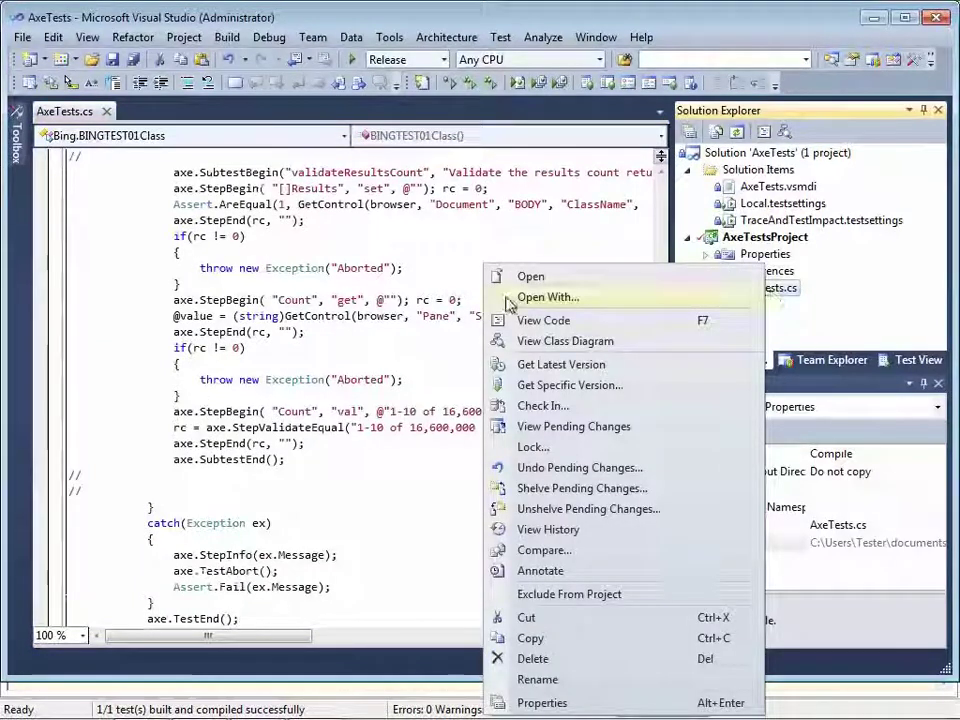
pyautogui.click(543, 405)
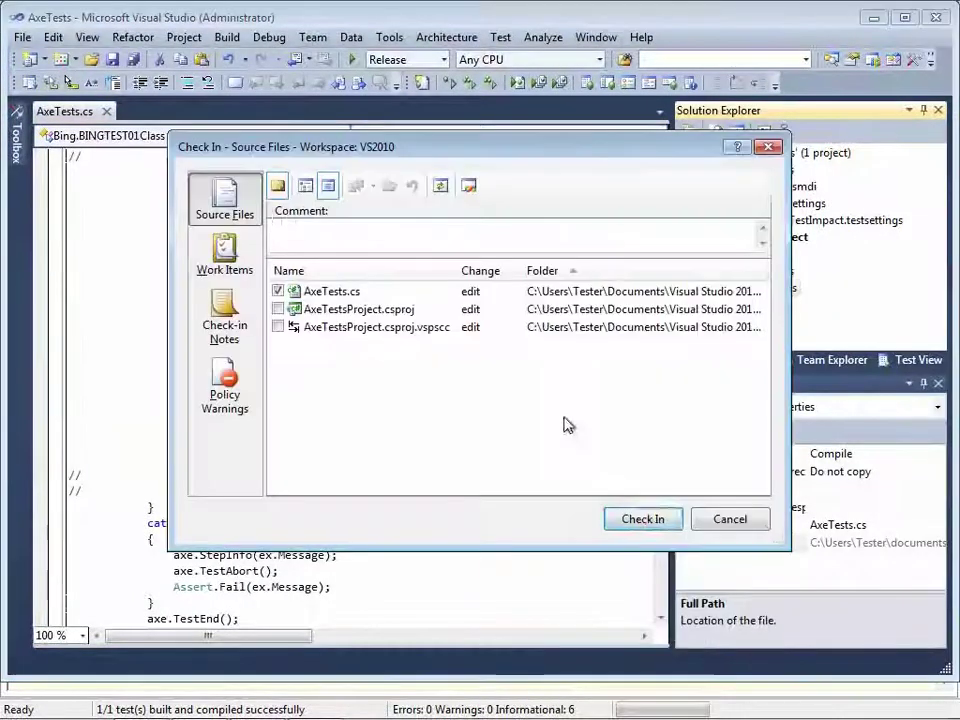
pyautogui.click(640, 519)
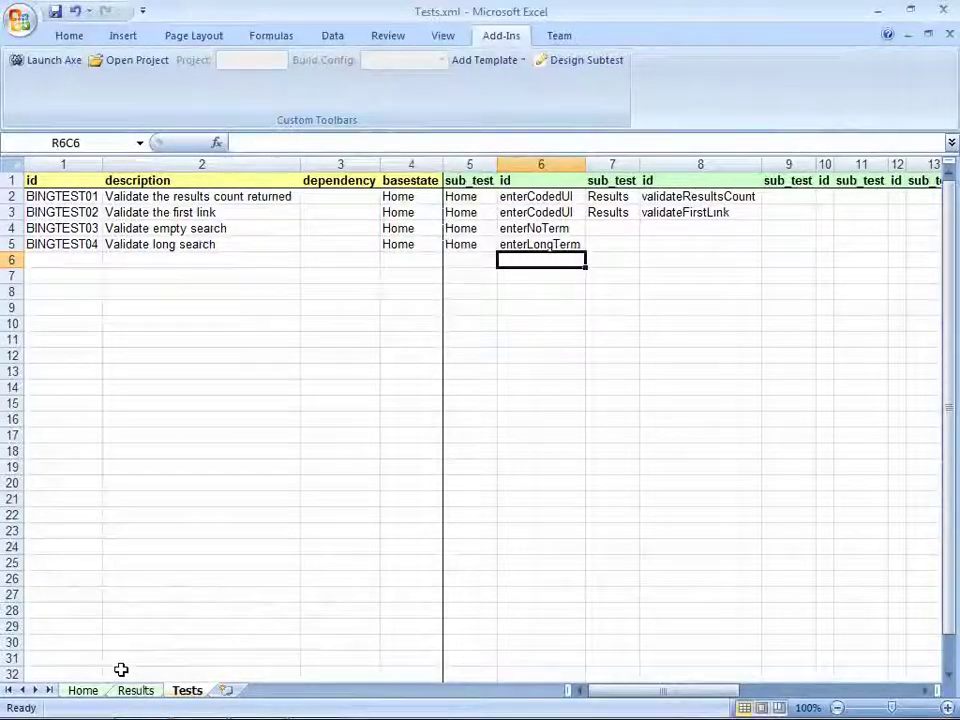
# Step: Review the Home and Tests sheets, then build BINGTEST01–BINGTEST04 in Axe successfully
pyautogui.click(83, 690)
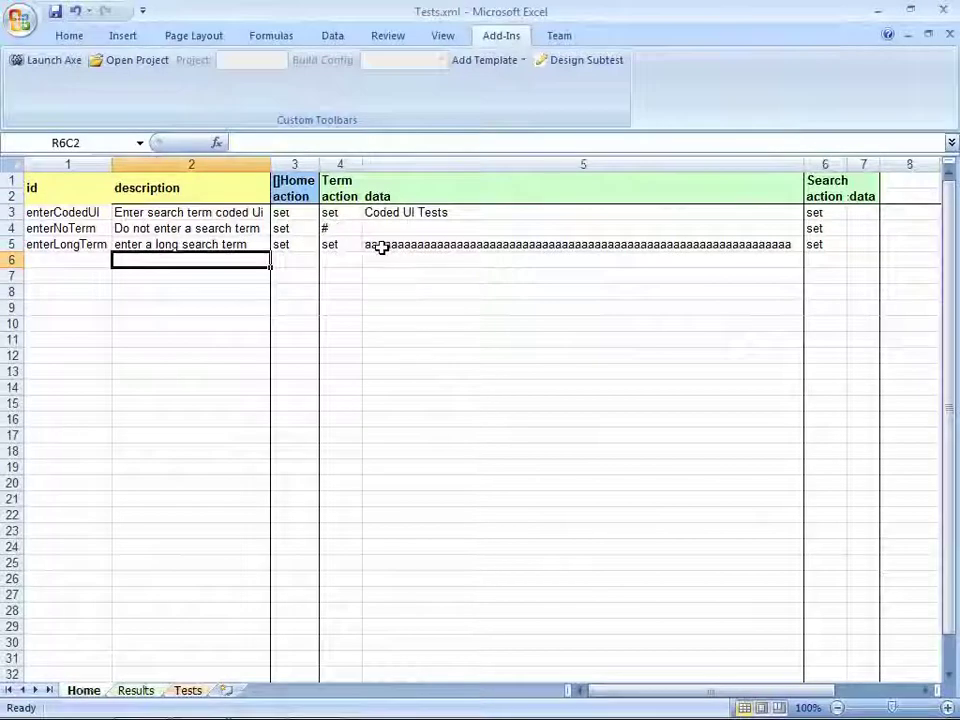
pyautogui.click(188, 690)
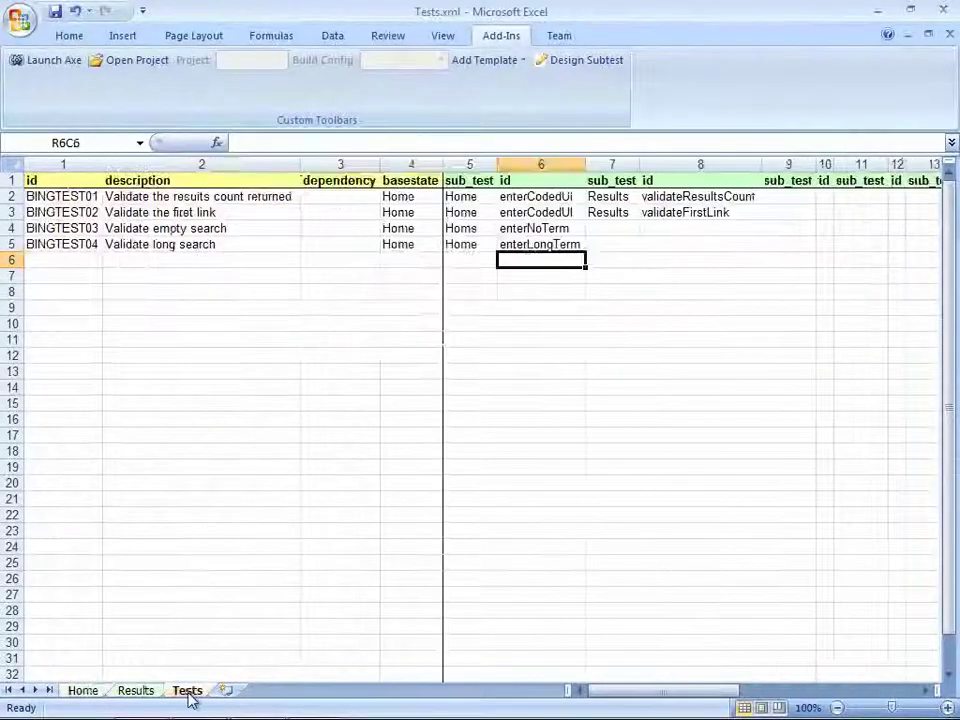
pyautogui.hotkey('alt', 'Tab')
pyautogui.hotkey('alt', 'Tab')
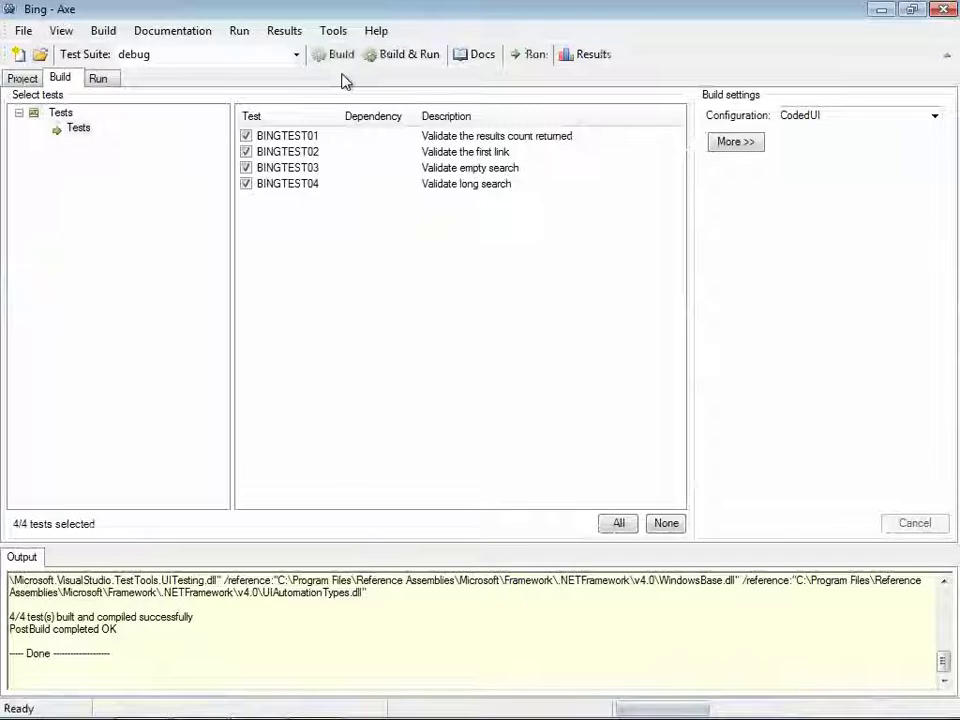
pyautogui.click(340, 56)
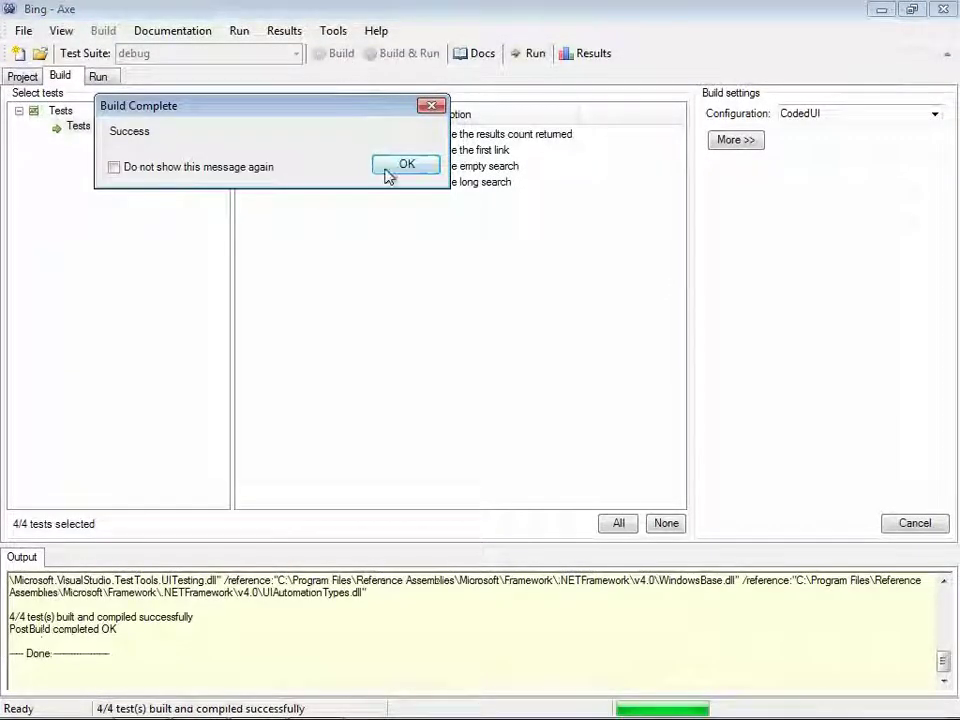
pyautogui.click(388, 167)
# Step: Add existing test cases to the Regression suite, selecting BINGTEST02–BINGTEST04 (IDs 52–54)
pyautogui.click(881, 10)
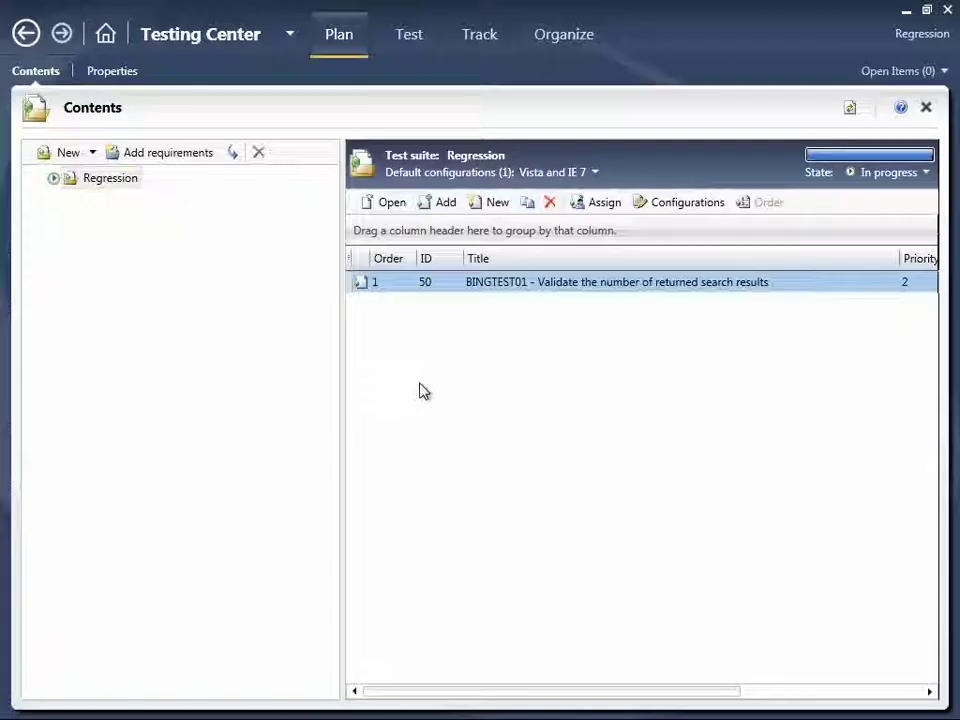
pyautogui.click(446, 203)
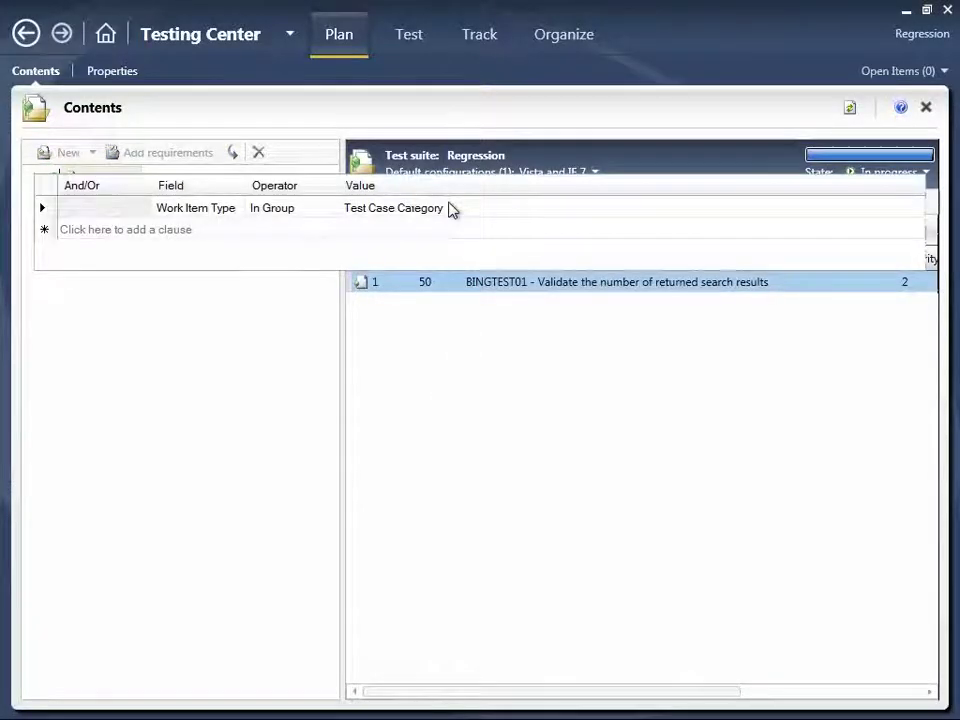
pyautogui.click(152, 368)
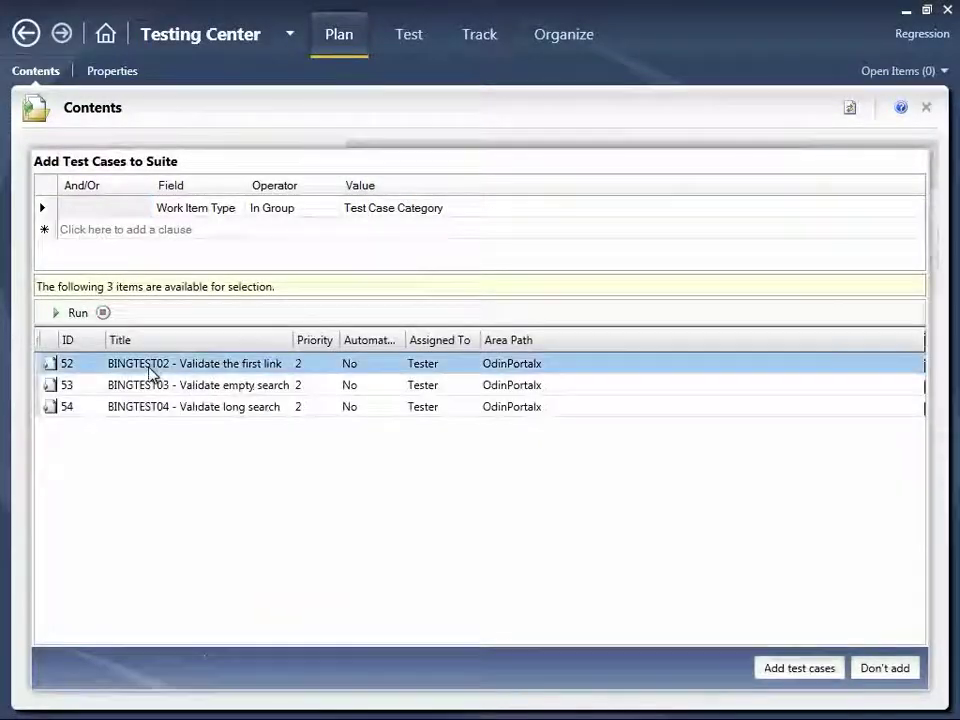
pyautogui.keyDown('shift'); pyautogui.click(159, 408); pyautogui.keyUp('shift')
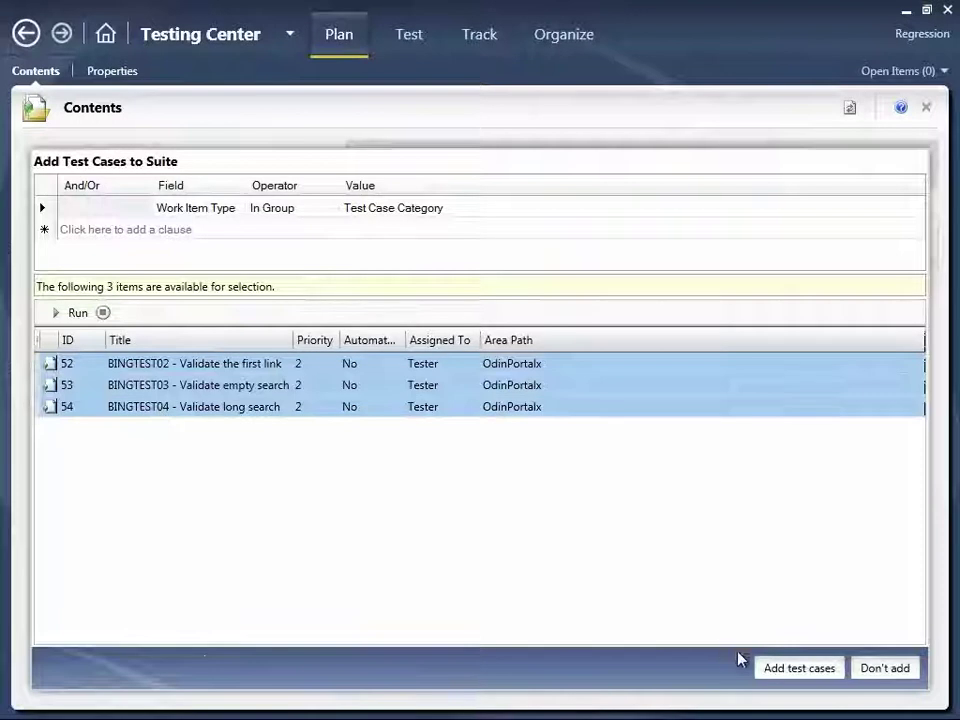